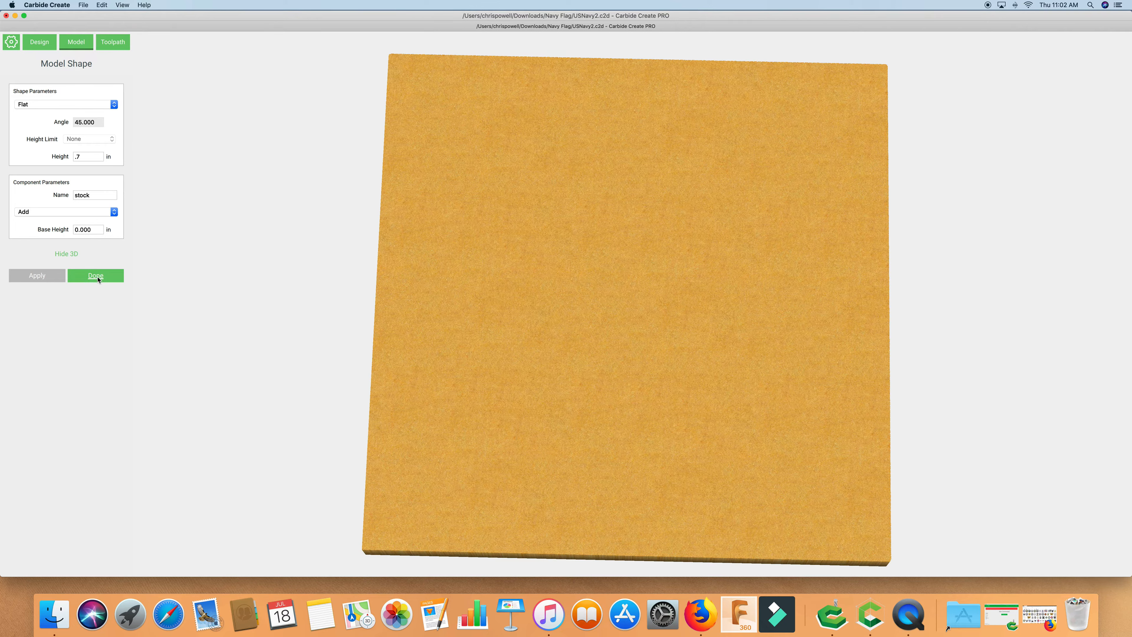
# Finish the stock component, return to the 2D view and select only the seal's outer circle
pyautogui.click(96, 275)
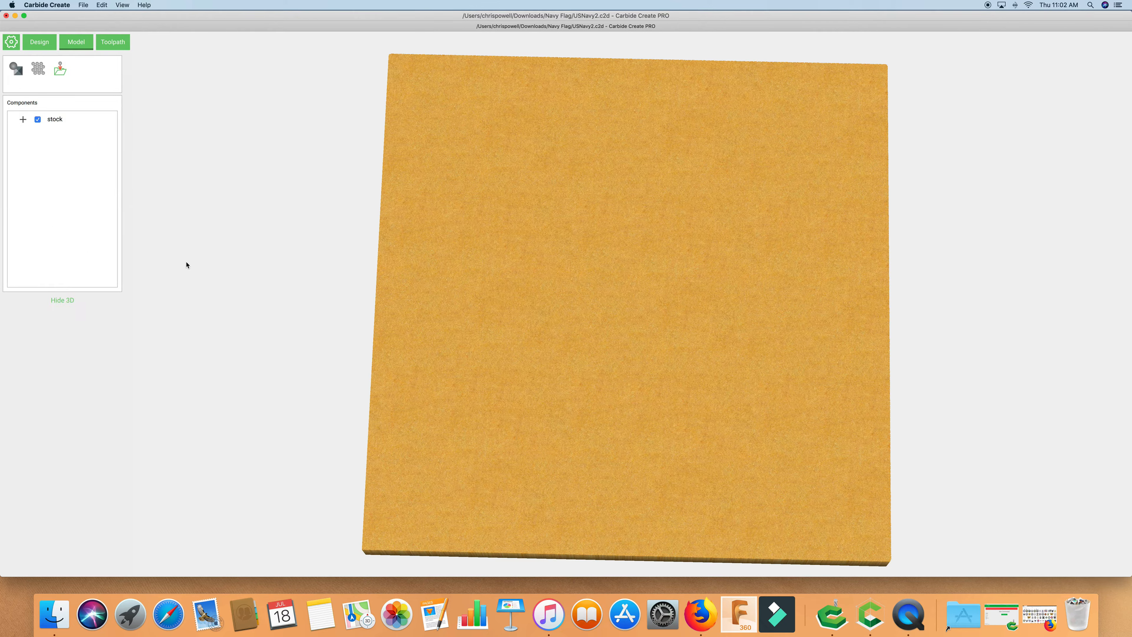
pyautogui.click(63, 300)
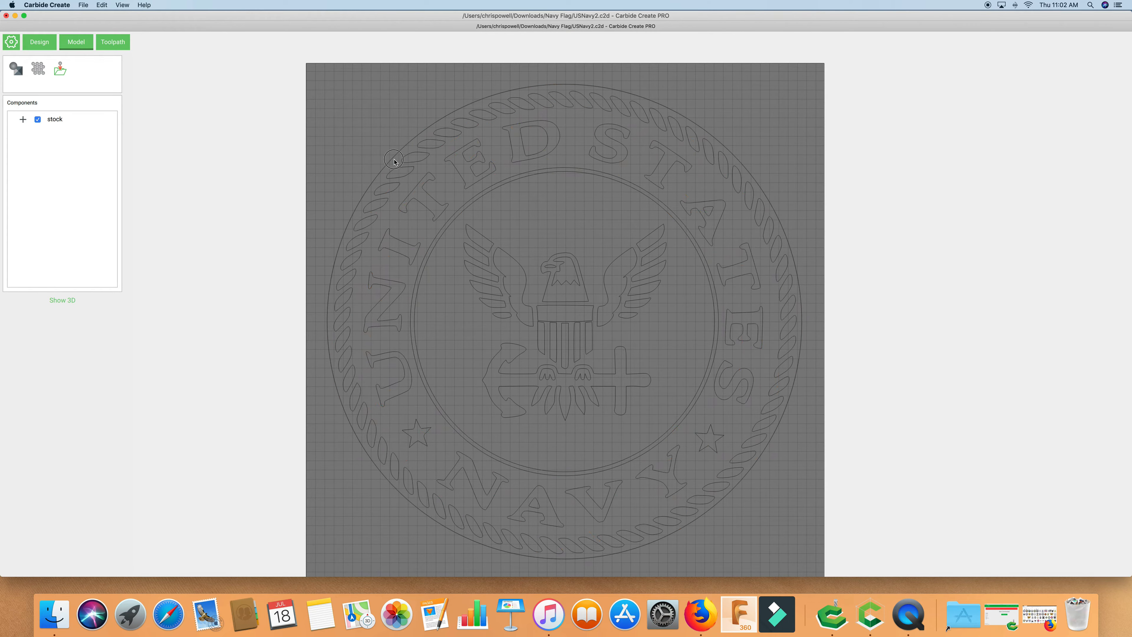
pyautogui.click(40, 43)
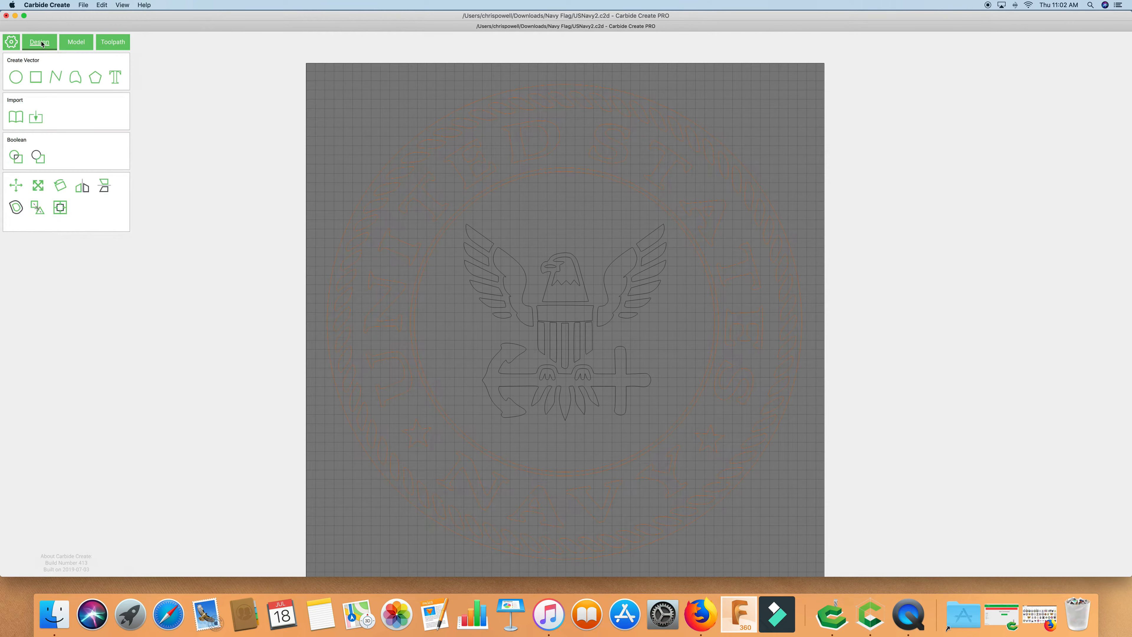
pyautogui.click(329, 123)
pyautogui.click(426, 129)
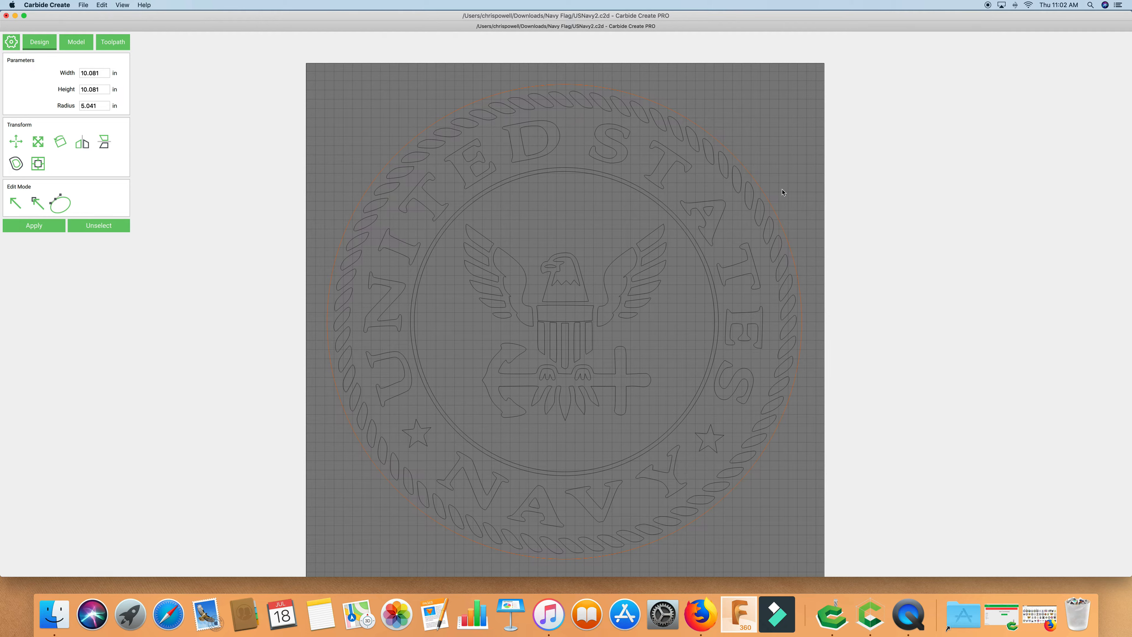
# Start a Flat model shape from the outer circle with a height of 0.25 in, set to Subtract
pyautogui.click(70, 39)
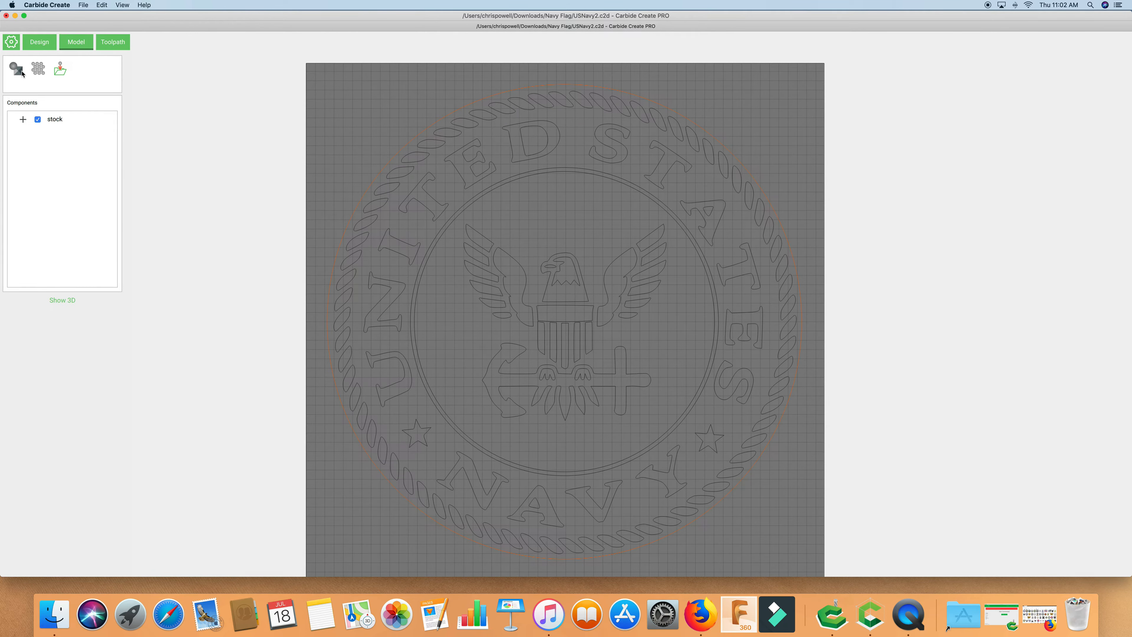
pyautogui.click(16, 71)
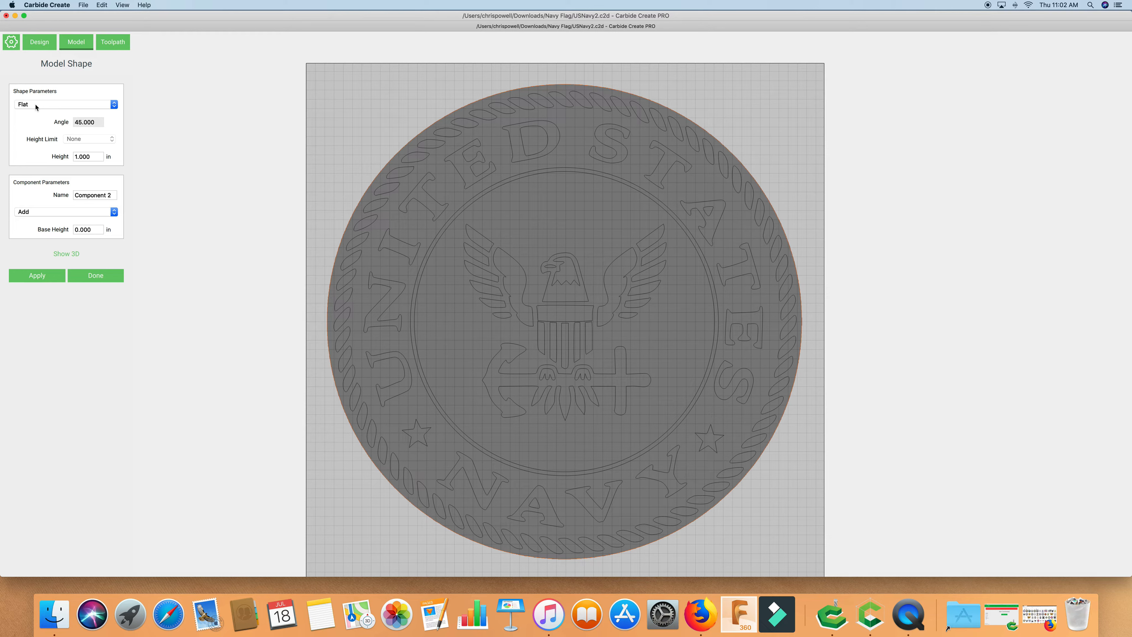
pyautogui.doubleClick(91, 156)
pyautogui.write('.25')
pyautogui.click(46, 218)
pyautogui.click(43, 221)
# Name the subtracted component "Recess" and apply it to the model
pyautogui.click(112, 195)
pyautogui.moveTo(112, 195); pyautogui.dragTo(74, 195)
pyautogui.write('Seal Outside')
pyautogui.press('super+a')
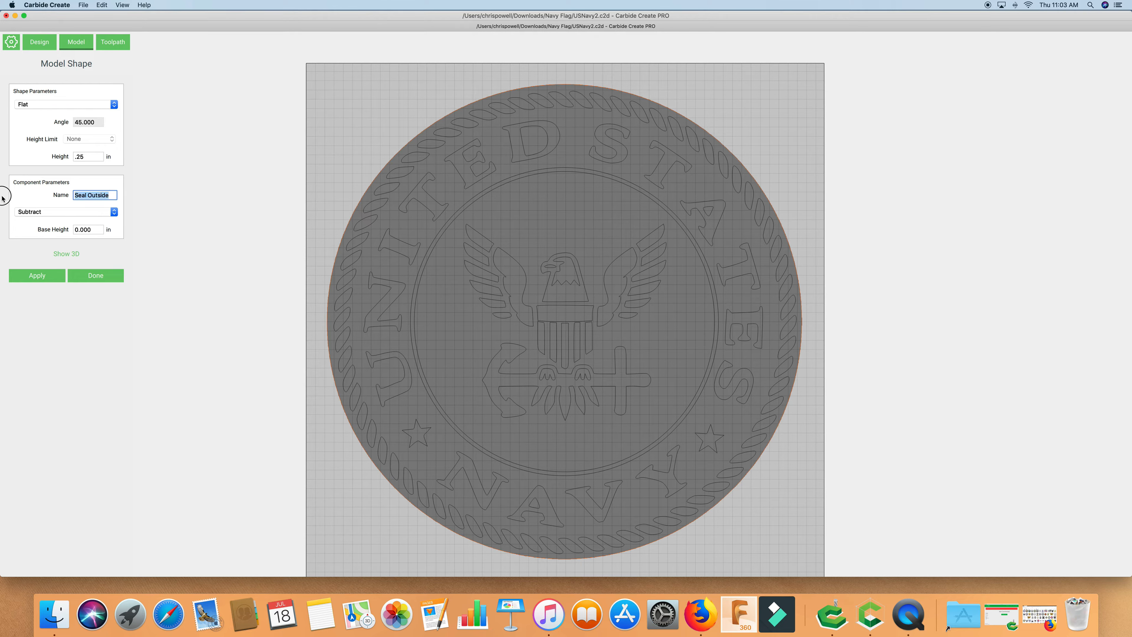
pyautogui.write('Recess')
pyautogui.click(37, 275)
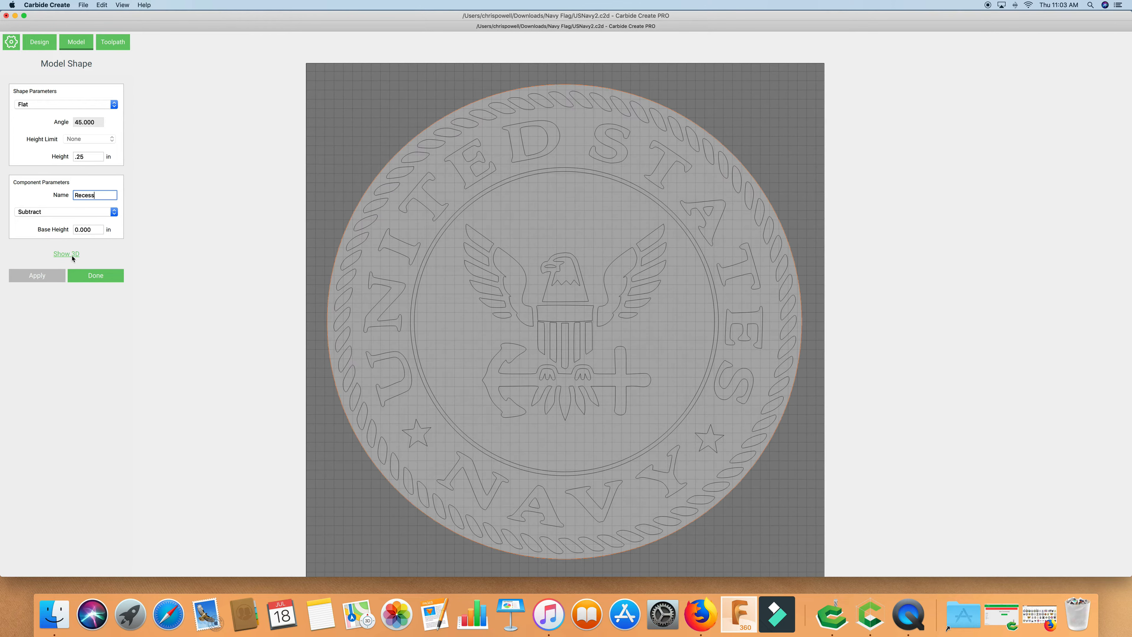
# Inspect the circular recess in 3D and finish the component
pyautogui.click(74, 255)
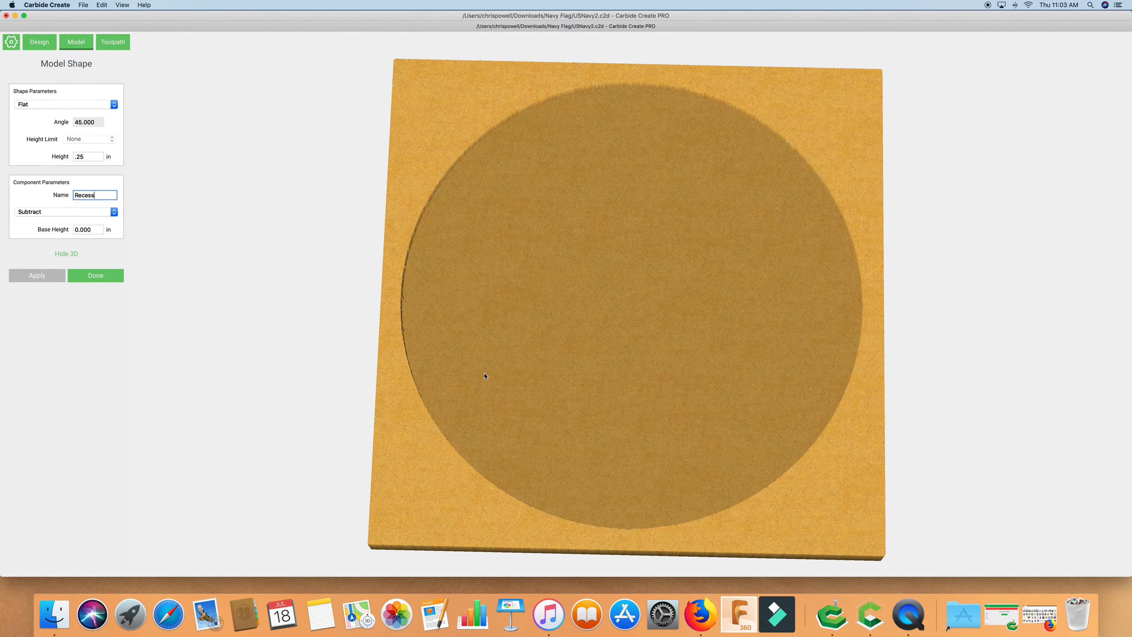
pyautogui.moveTo(441, 500); pyautogui.dragTo(332, 195)
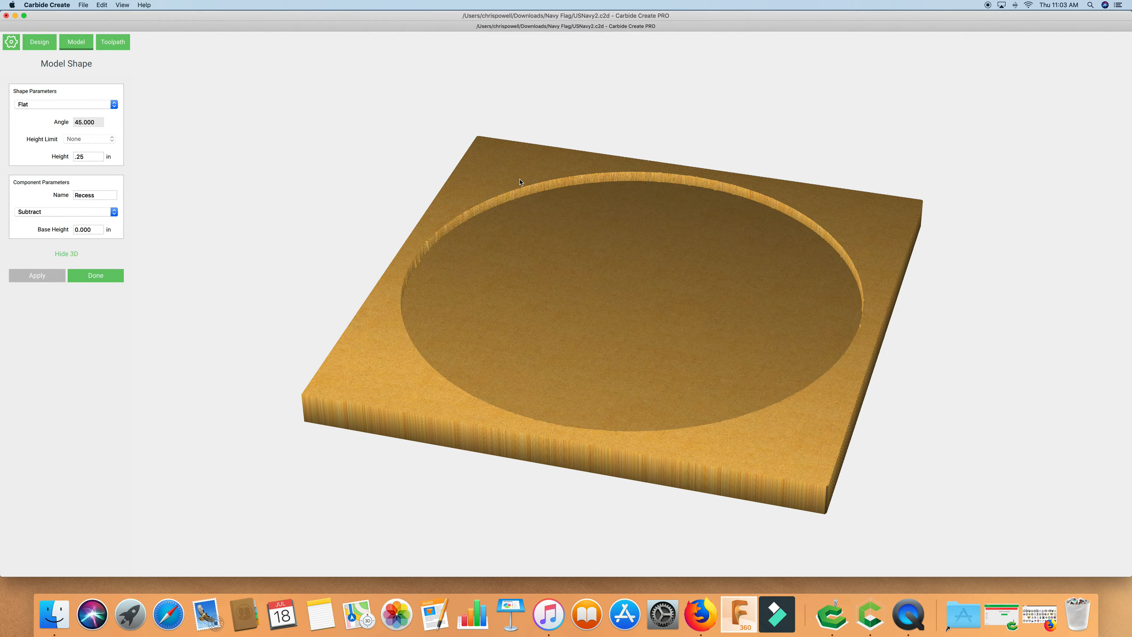
pyautogui.moveTo(521, 184); pyautogui.dragTo(588, 424)
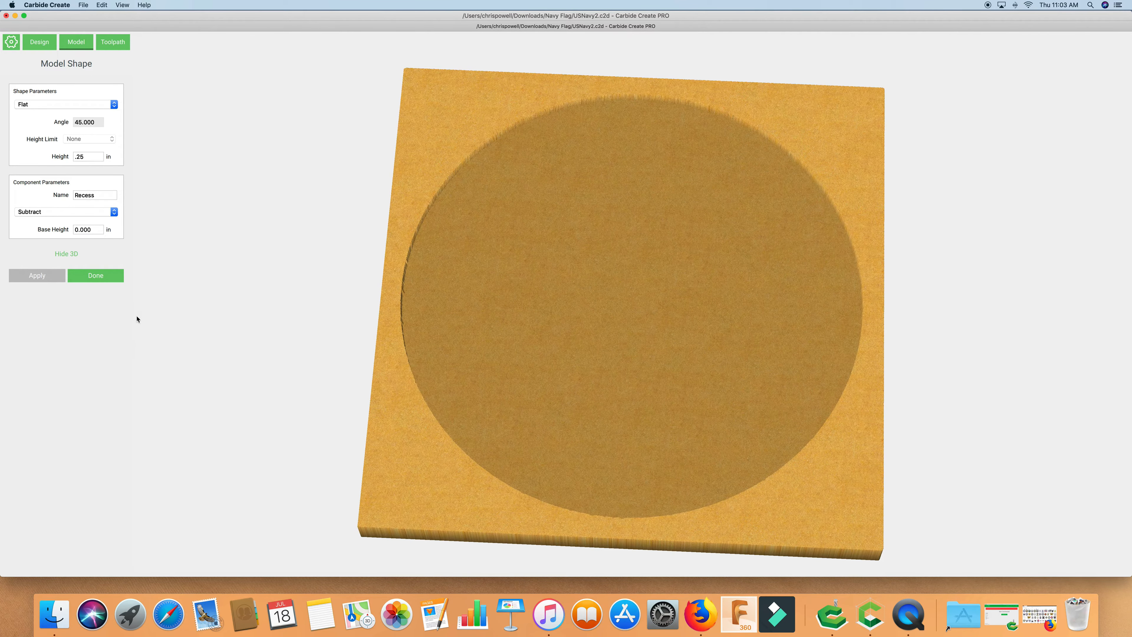
pyautogui.click(97, 276)
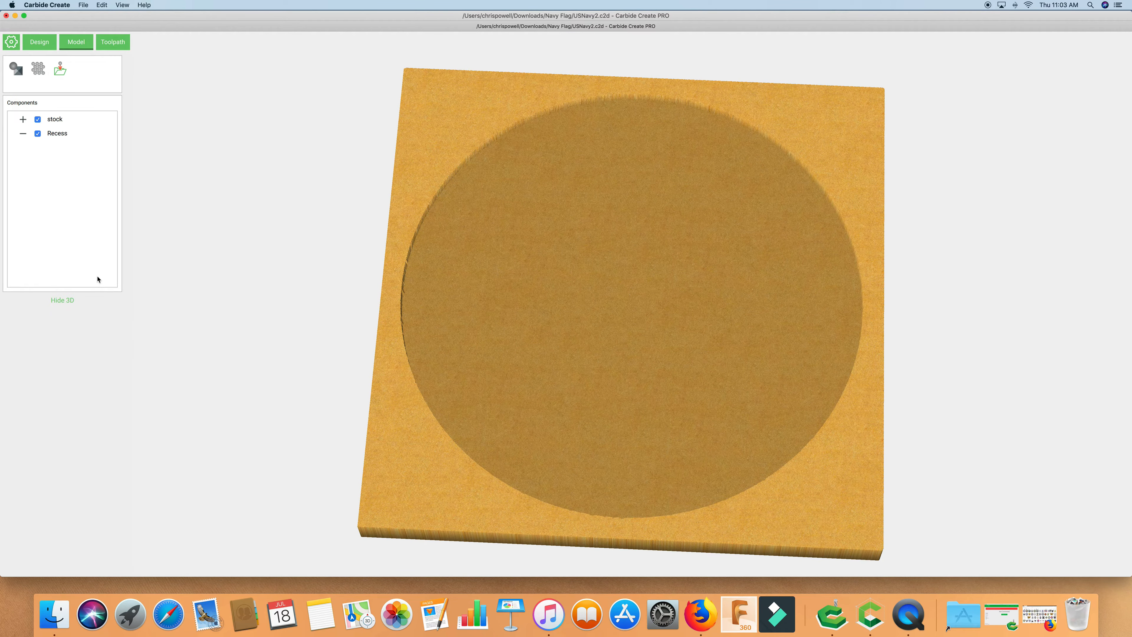
# Save the design file and switch back to the 2D view
pyautogui.click(83, 5)
pyautogui.click(95, 35)
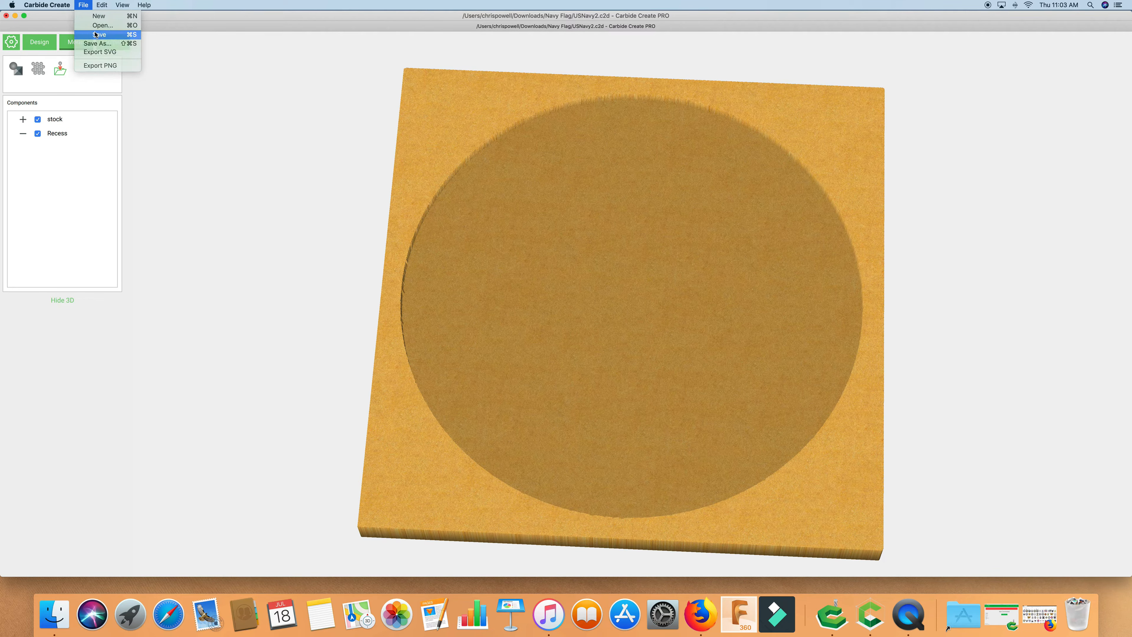
pyautogui.click(67, 300)
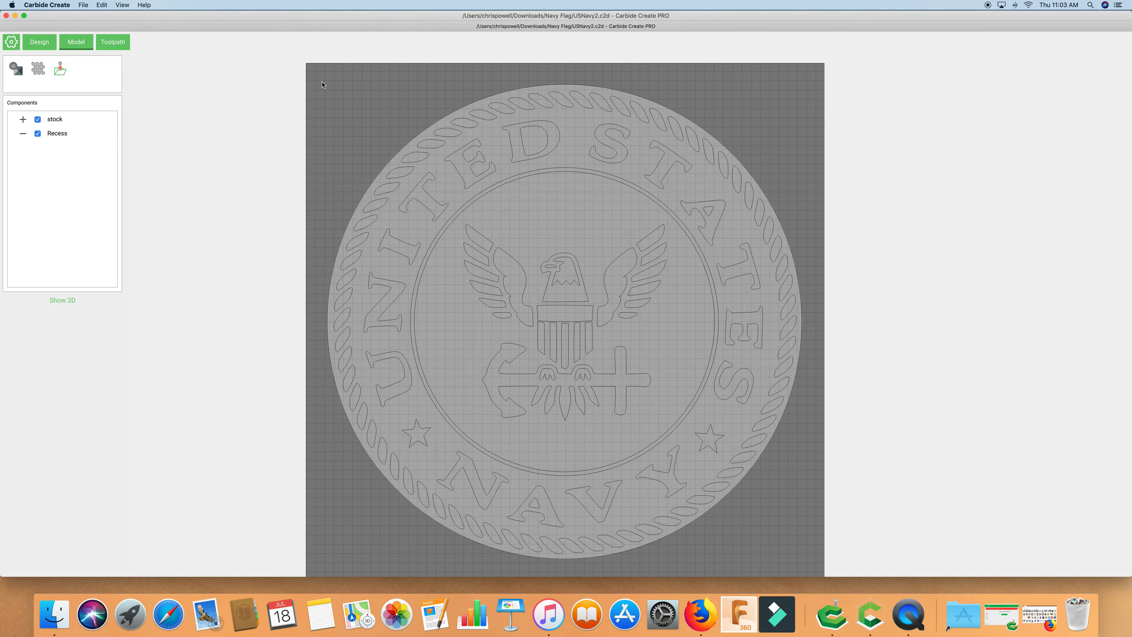
# Select all seal vectors except the outer circle and start a Round model shape from them
pyautogui.moveTo(325, 92); pyautogui.dragTo(796, 554)
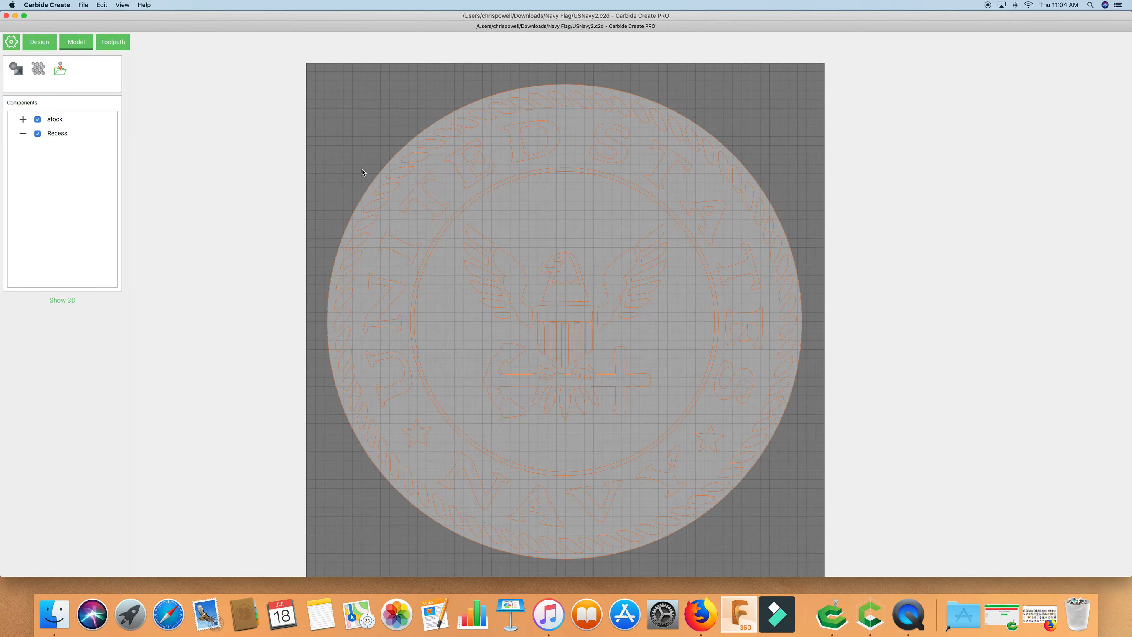
pyautogui.keyDown('shift'); pyautogui.click(376, 180); pyautogui.keyUp('shift')
pyautogui.click(18, 70)
pyautogui.click(18, 70)
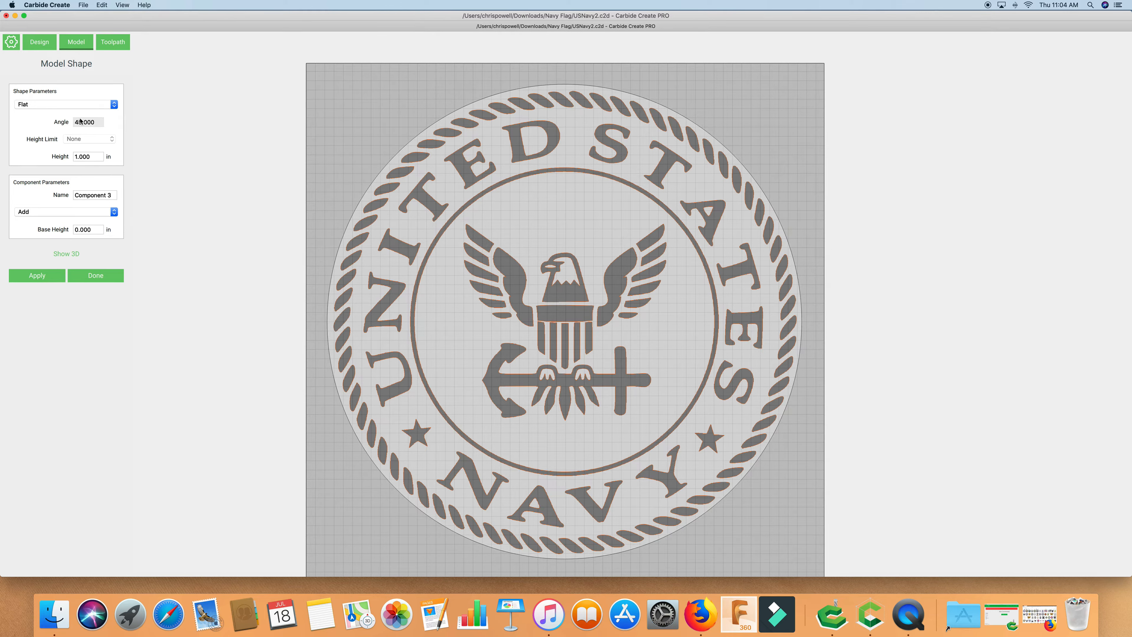
pyautogui.click(60, 104)
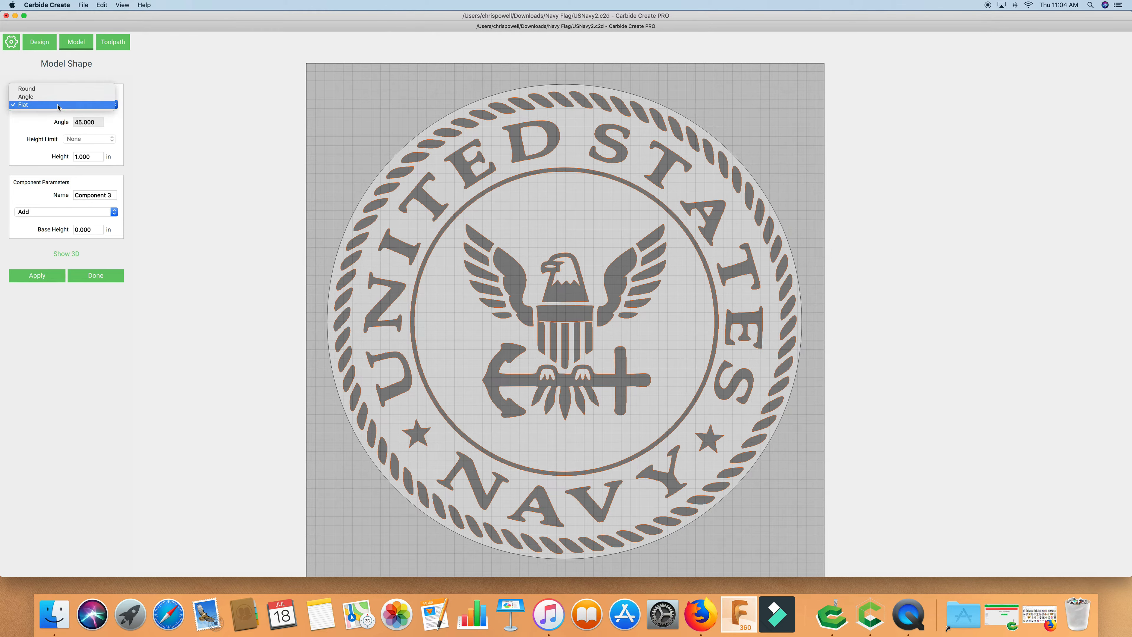
pyautogui.click(50, 91)
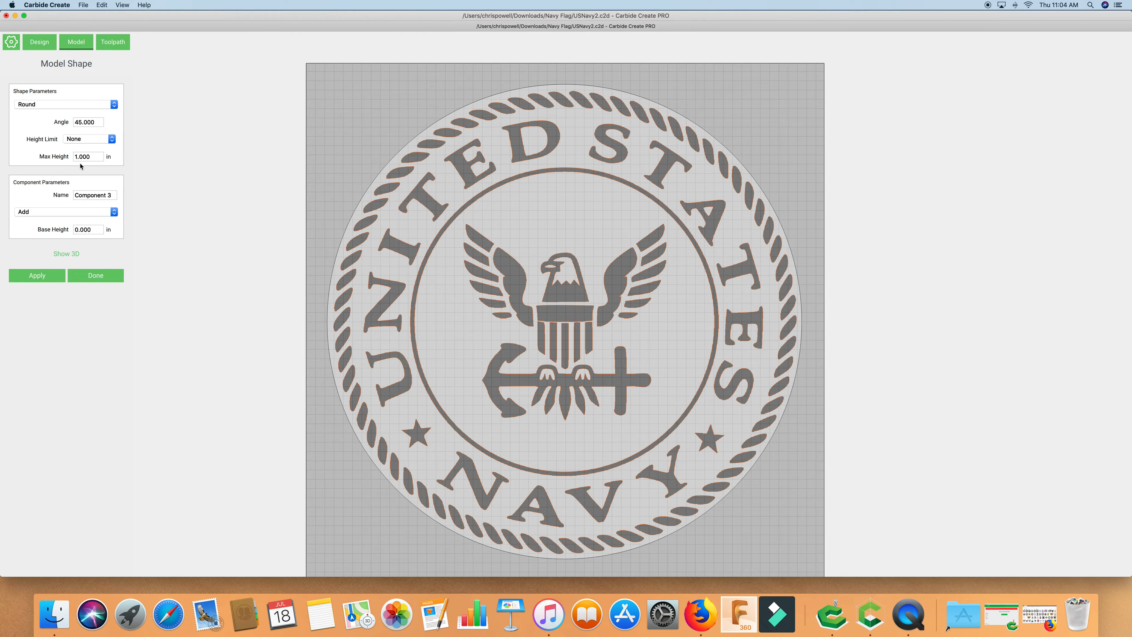
# Name the added component "Navy", set its maximum height to 0.2 in and apply it
pyautogui.tripleClick(115, 195)
pyautogui.write('Navy')
pyautogui.tripleClick(95, 157)
pyautogui.write('.2')
pyautogui.click(46, 273)
# Examine the raised seal artwork in 3D from several angles and finish the Navy component
pyautogui.click(67, 257)
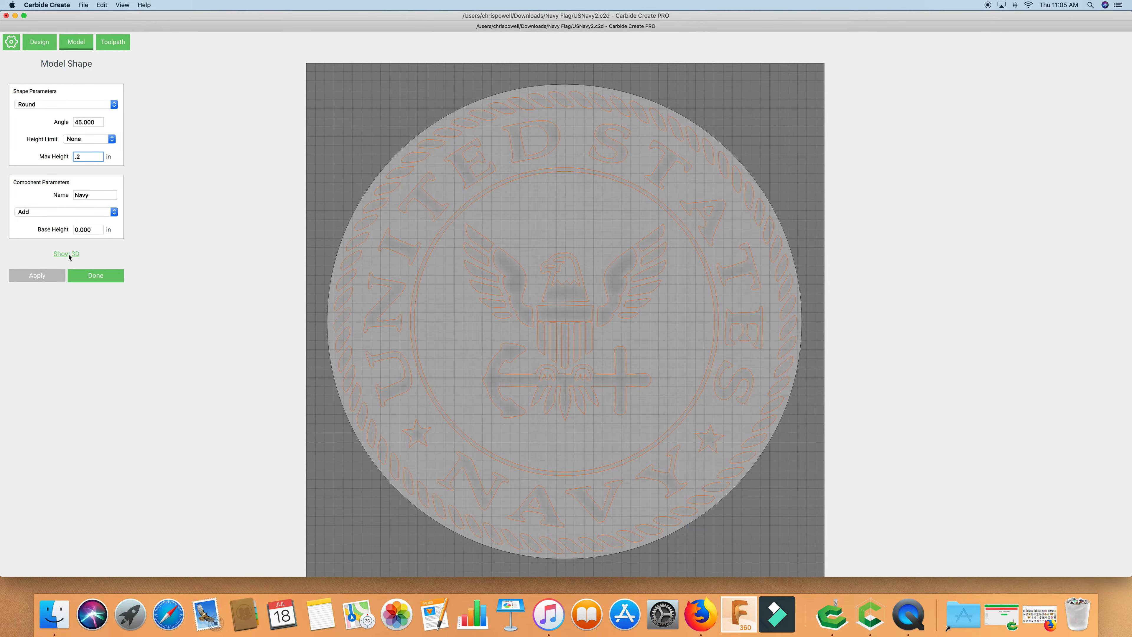
pyautogui.click(68, 254)
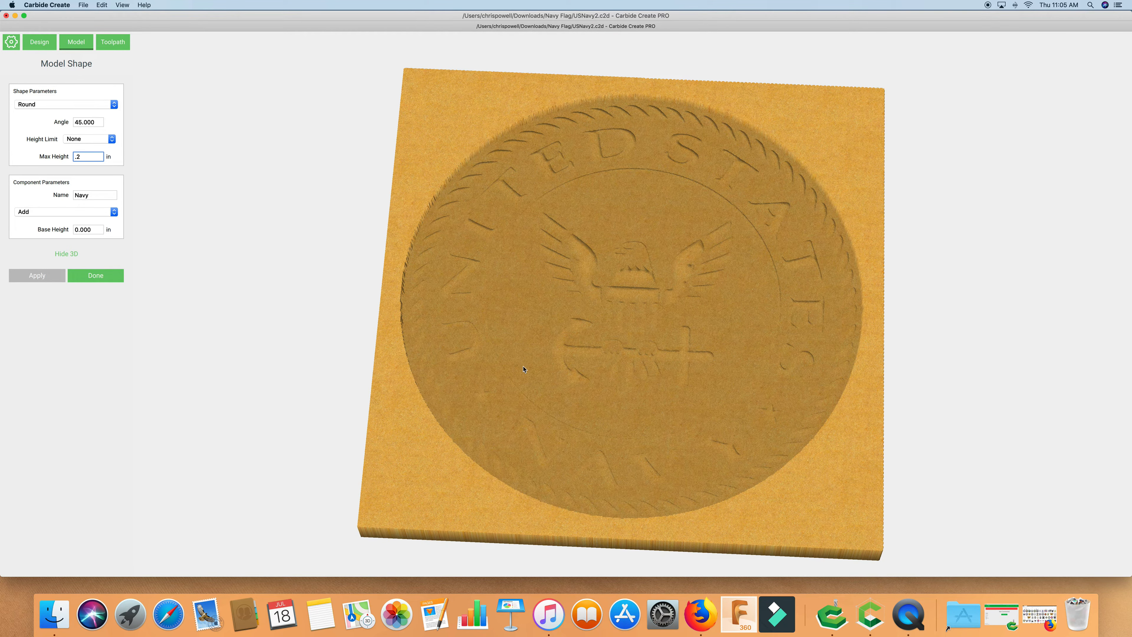
pyautogui.moveTo(527, 366); pyautogui.dragTo(526, 192)
pyautogui.moveTo(548, 332); pyautogui.dragTo(553, 227)
pyautogui.moveTo(572, 314); pyautogui.dragTo(573, 269)
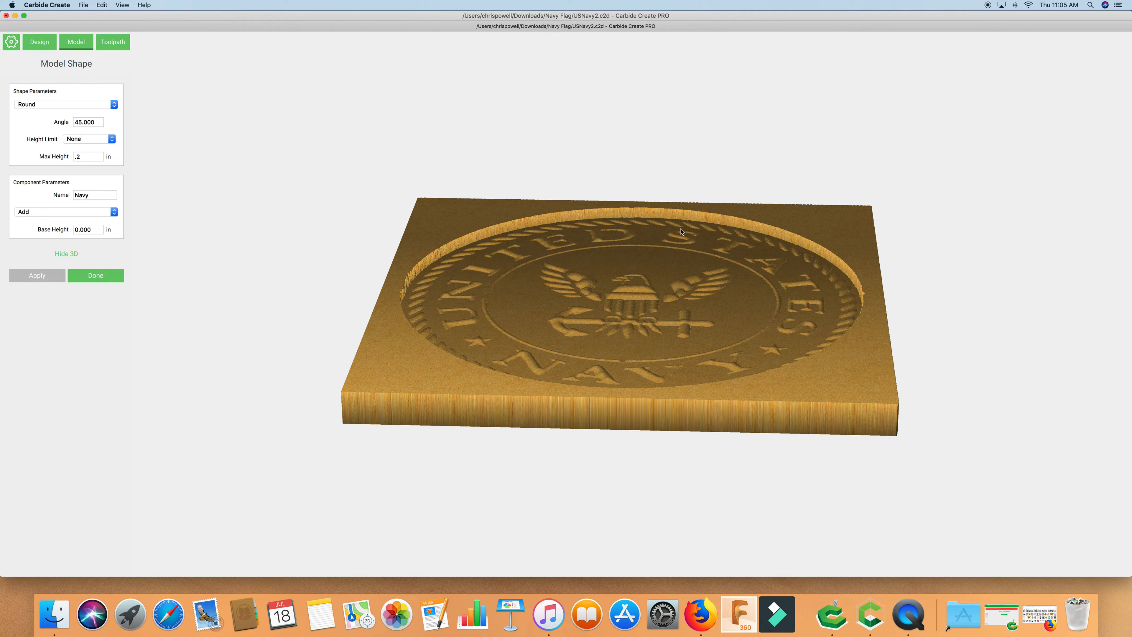
pyautogui.moveTo(822, 328); pyautogui.dragTo(574, 442)
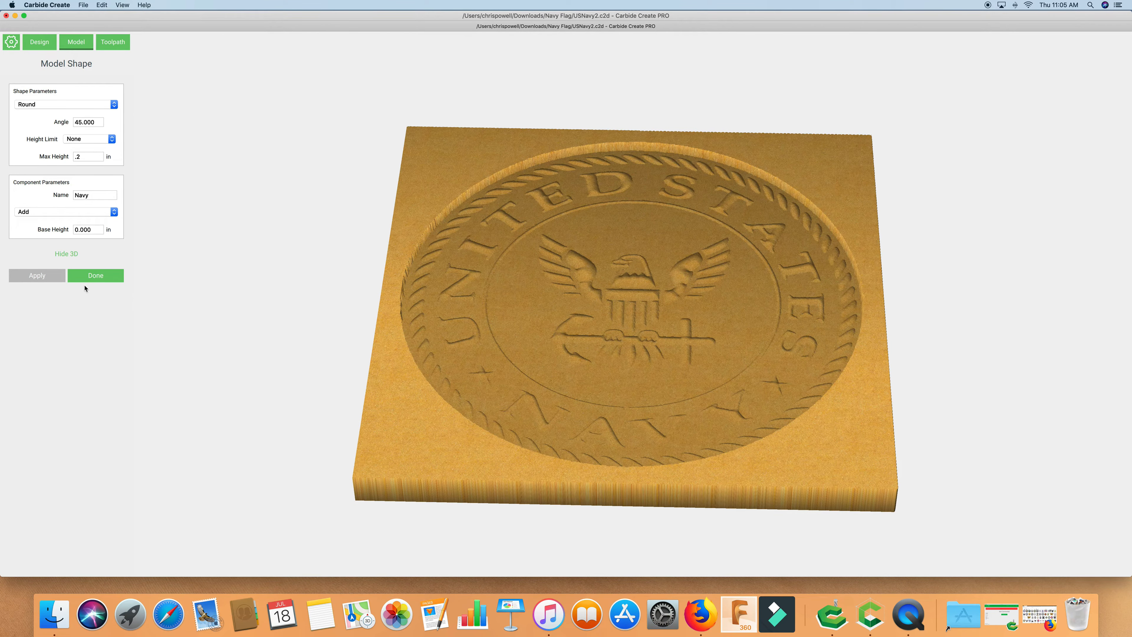
pyautogui.click(97, 277)
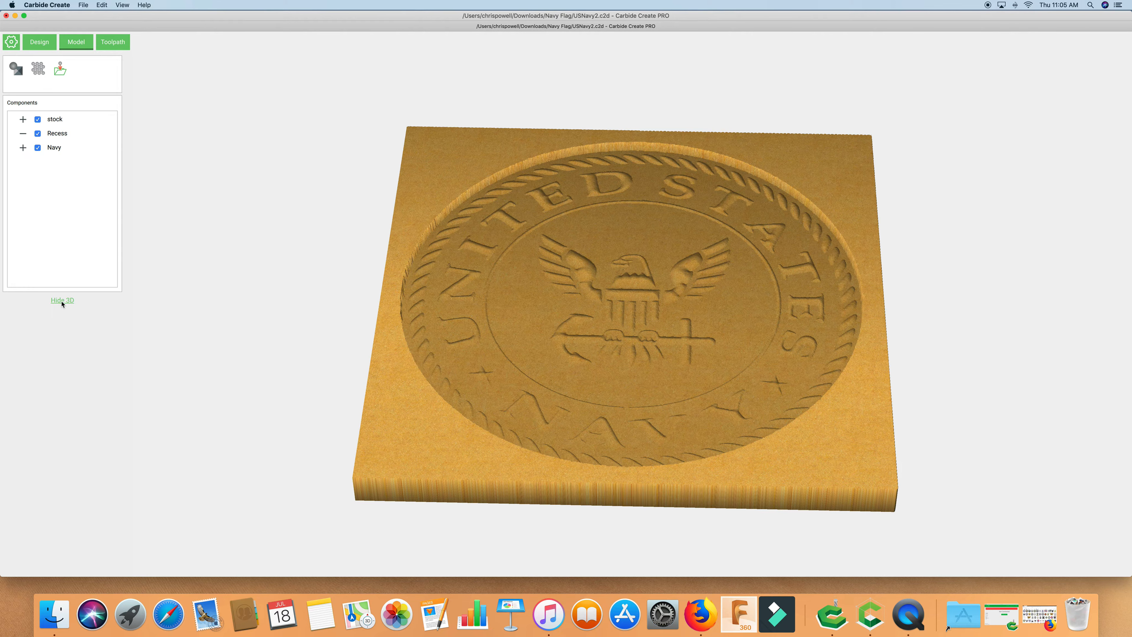
# Save the design with the Navy component, then return to the 2D view and deselect all vectors
pyautogui.click(82, 5)
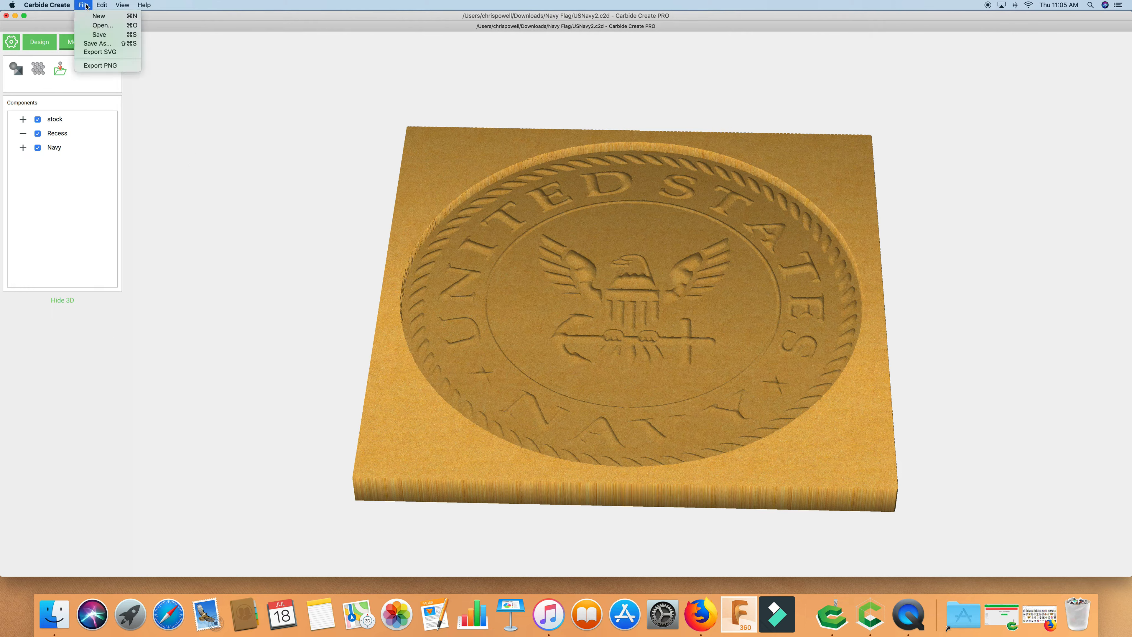
pyautogui.click(103, 35)
pyautogui.click(64, 301)
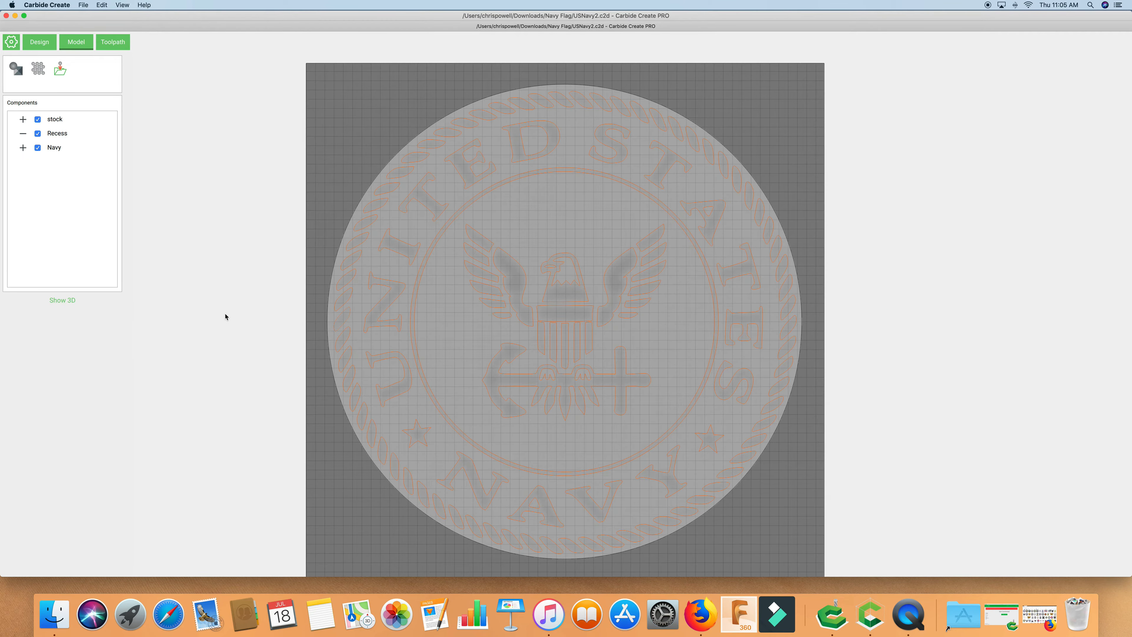
pyautogui.click(246, 247)
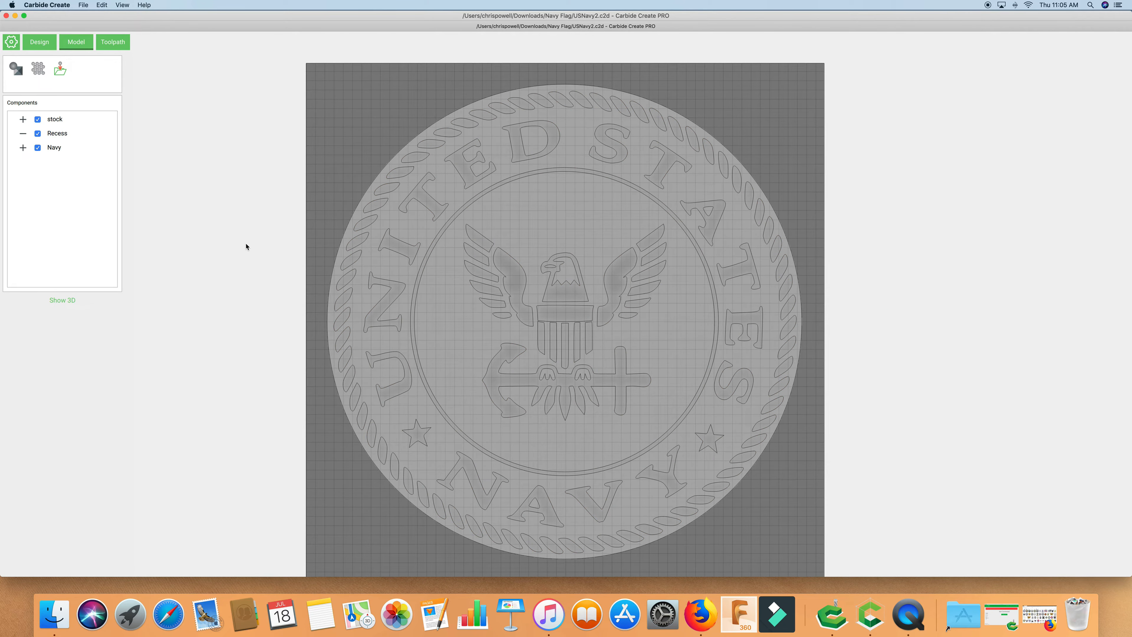
# Set up a 3D Finish toolpath on the outer circle with the #102 0.125 in end mill, feed rate 60 in and plunge rate 30 in
pyautogui.click(115, 45)
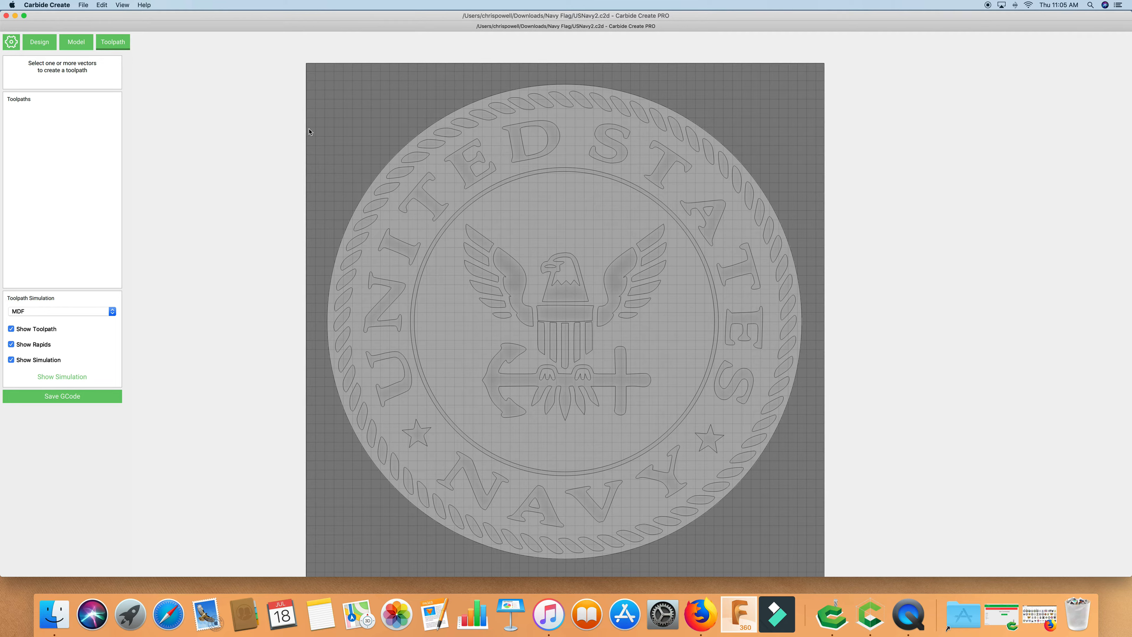
pyautogui.click(423, 133)
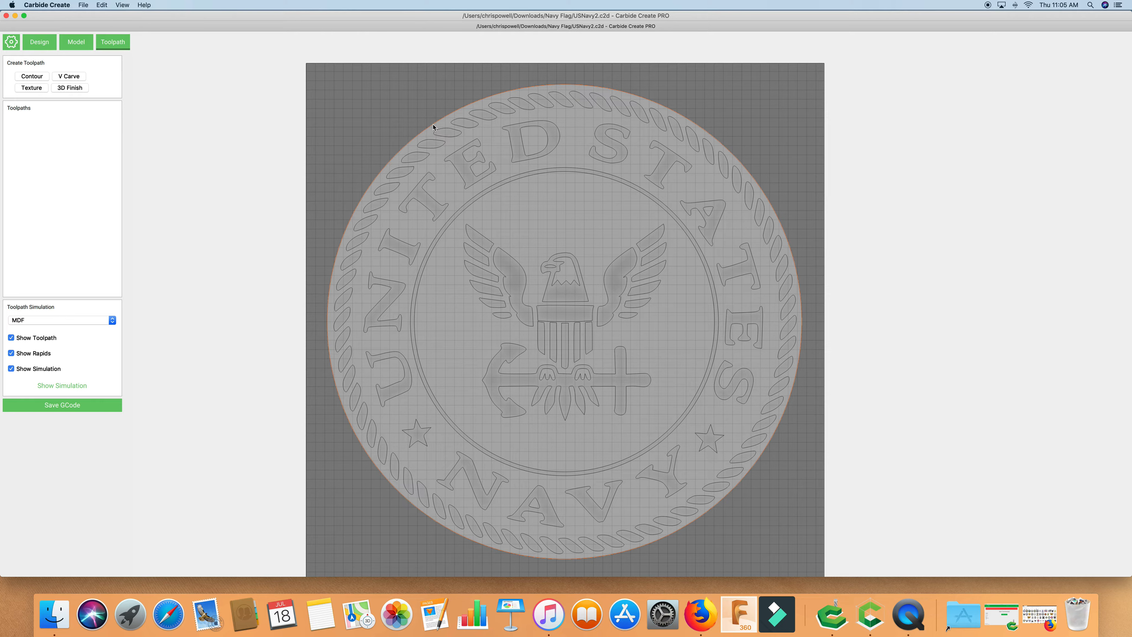
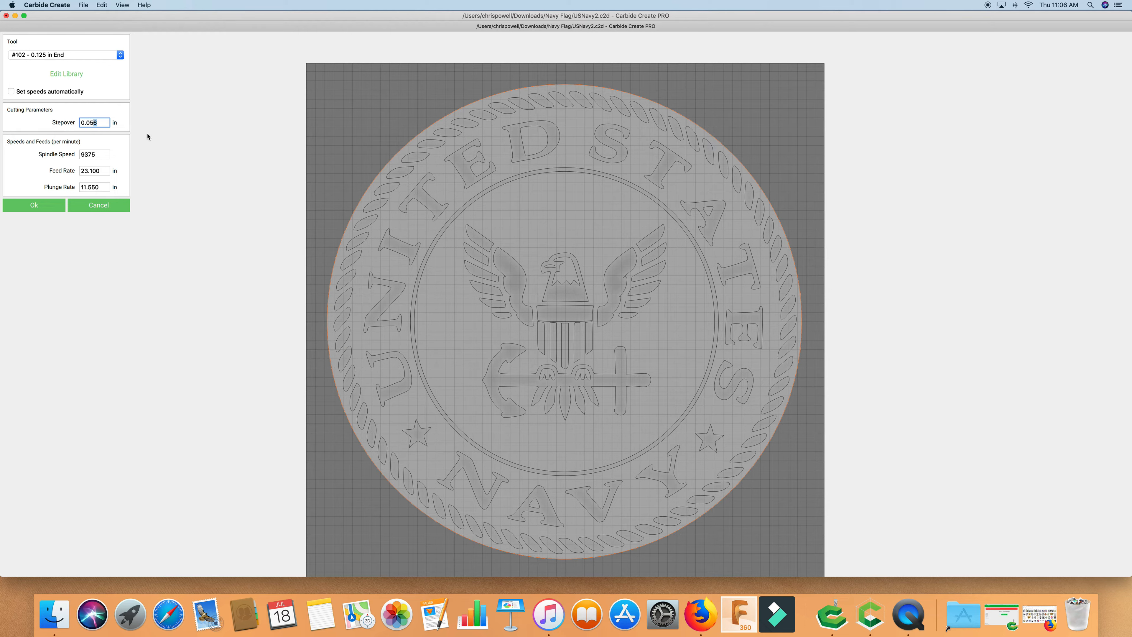
pyautogui.click(183, 152)
pyautogui.doubleClick(104, 171)
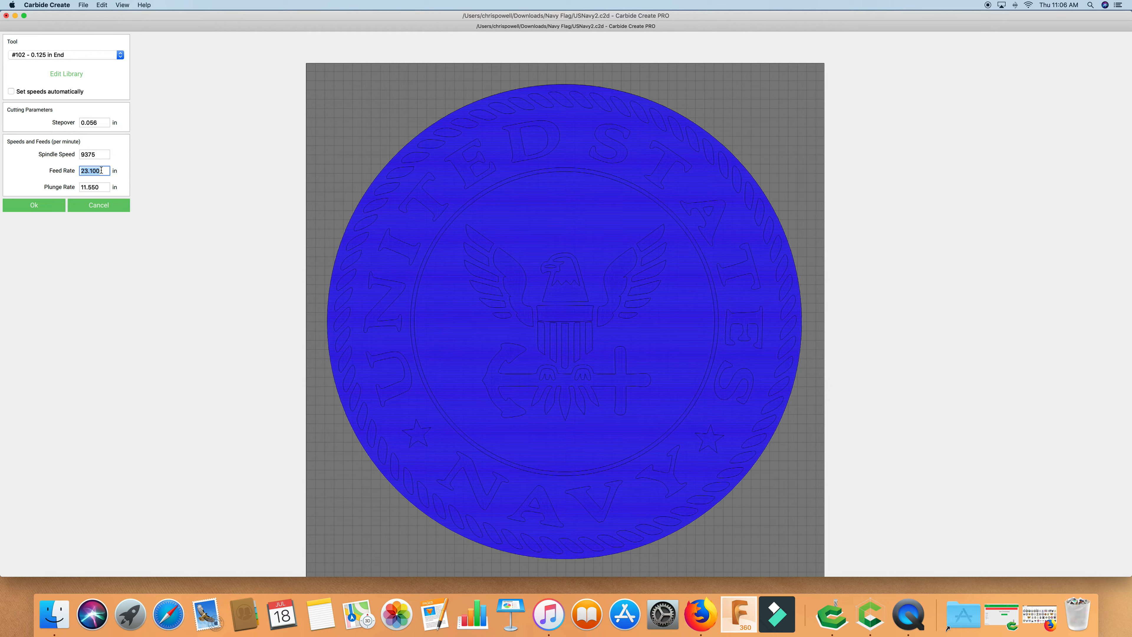
pyautogui.write('60')
pyautogui.press('Tab')
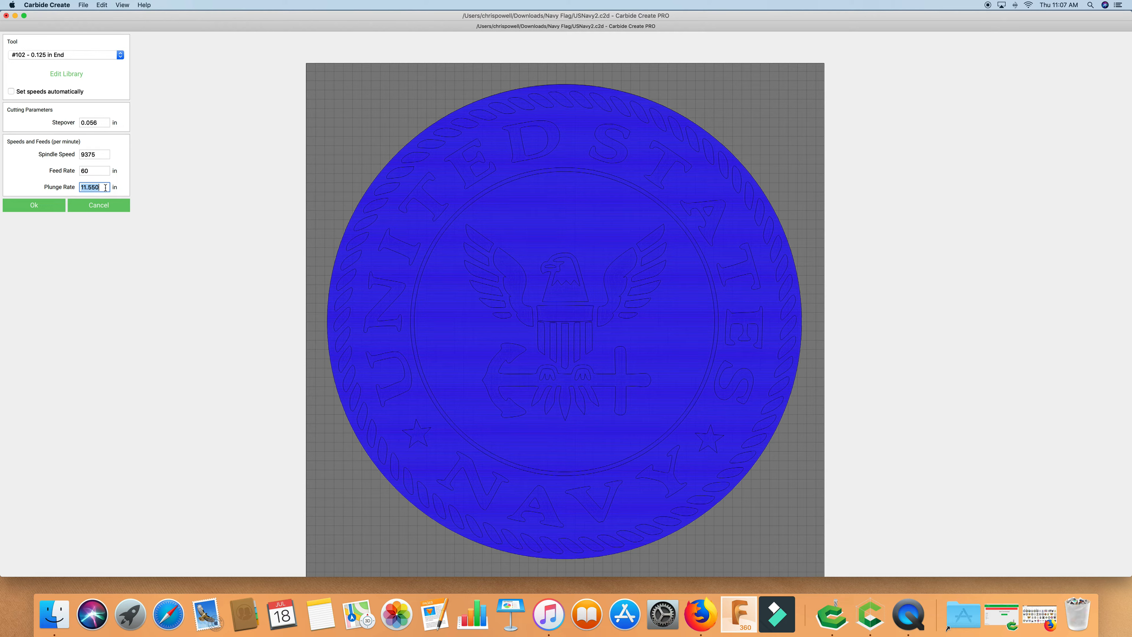
pyautogui.write('30')
pyautogui.click(35, 205)
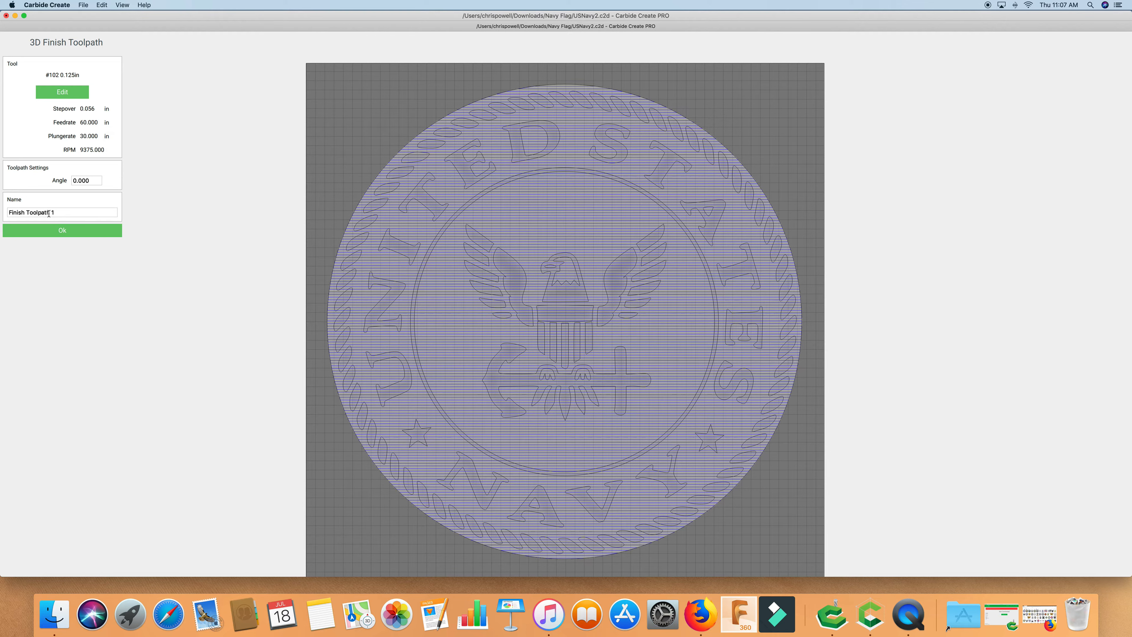
# Name the 3D finish toolpath "roughing", create it and highlight its path on the design
pyautogui.click(65, 212)
pyautogui.moveTo(64, 213); pyautogui.dragTo(8, 212)
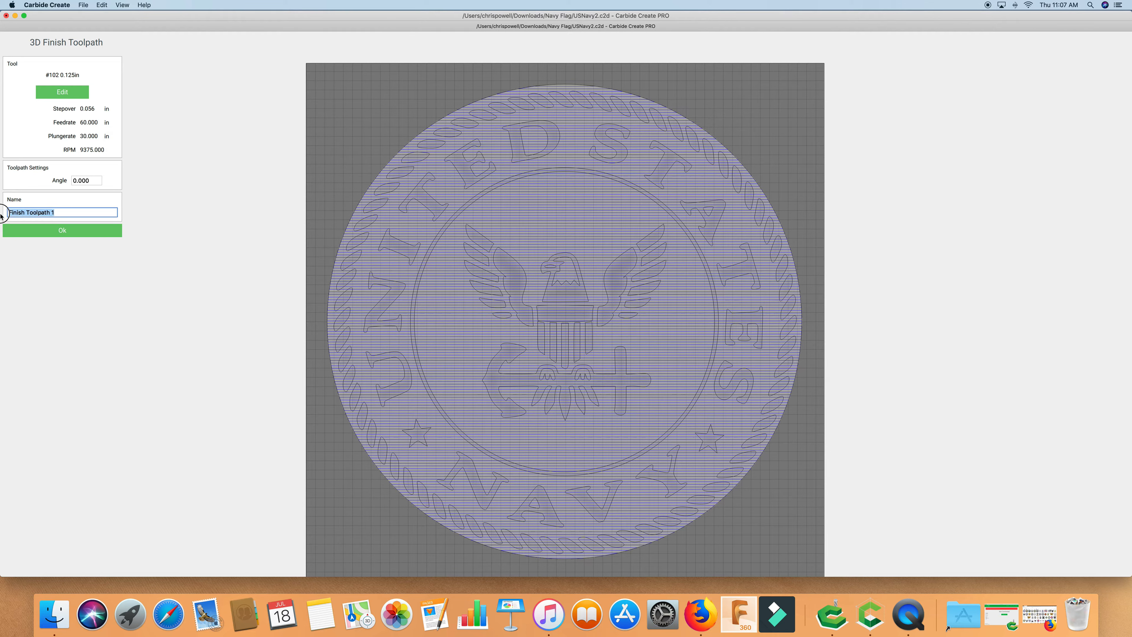
pyautogui.write('roughing')
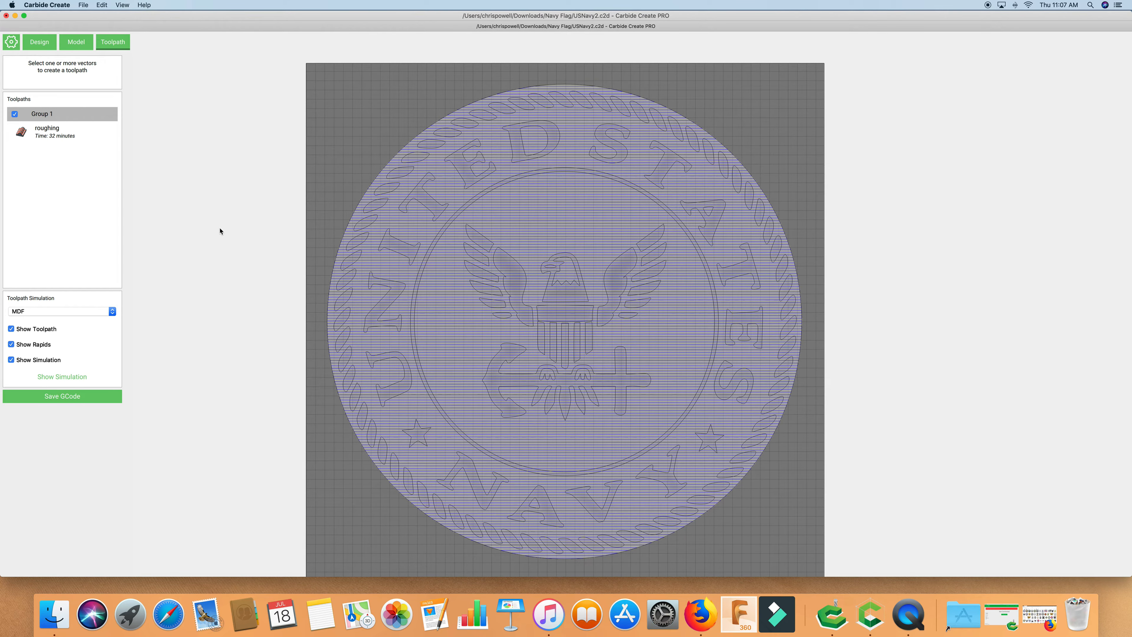
pyautogui.click(49, 135)
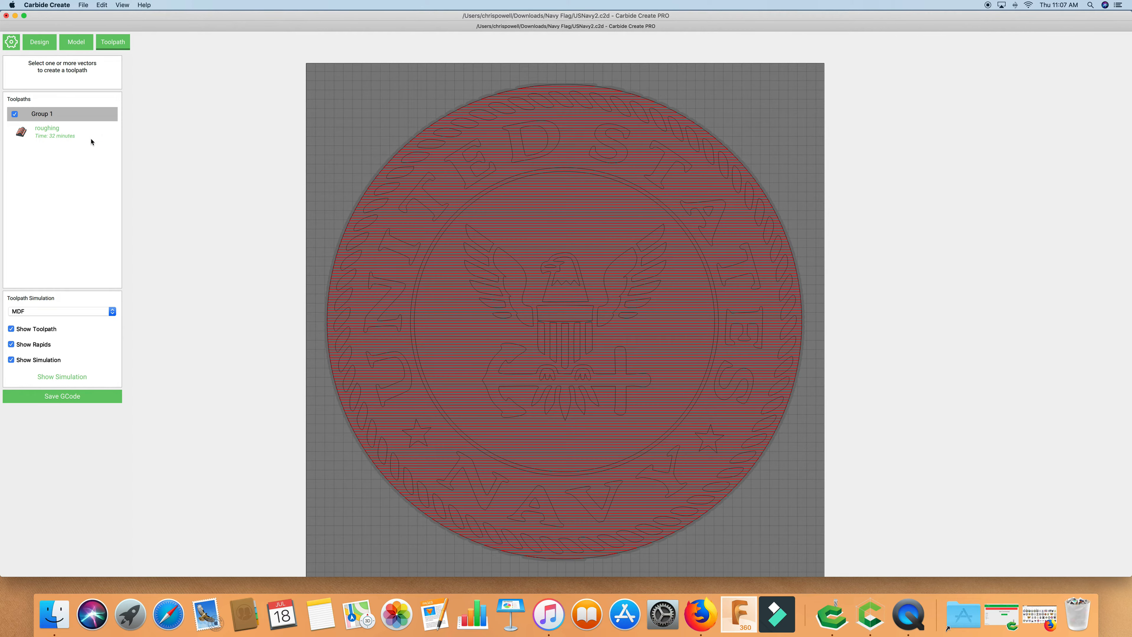
# Clear the highlight of the roughing toolpath and save the design
pyautogui.click(91, 142)
pyautogui.click(54, 135)
pyautogui.click(144, 178)
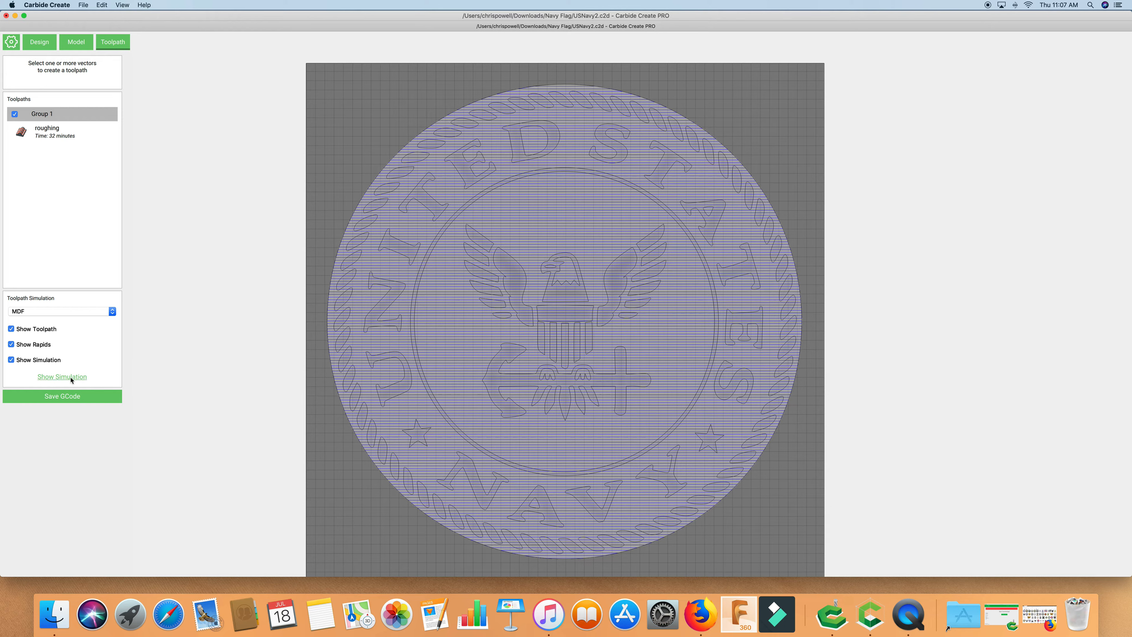
pyautogui.click(81, 5)
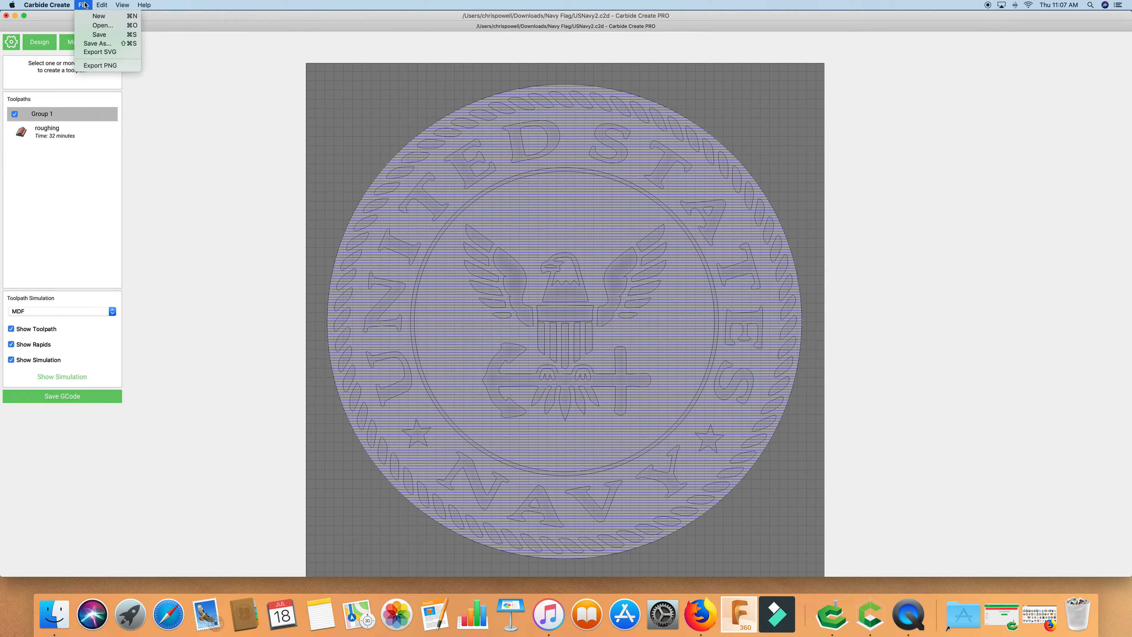
pyautogui.click(95, 33)
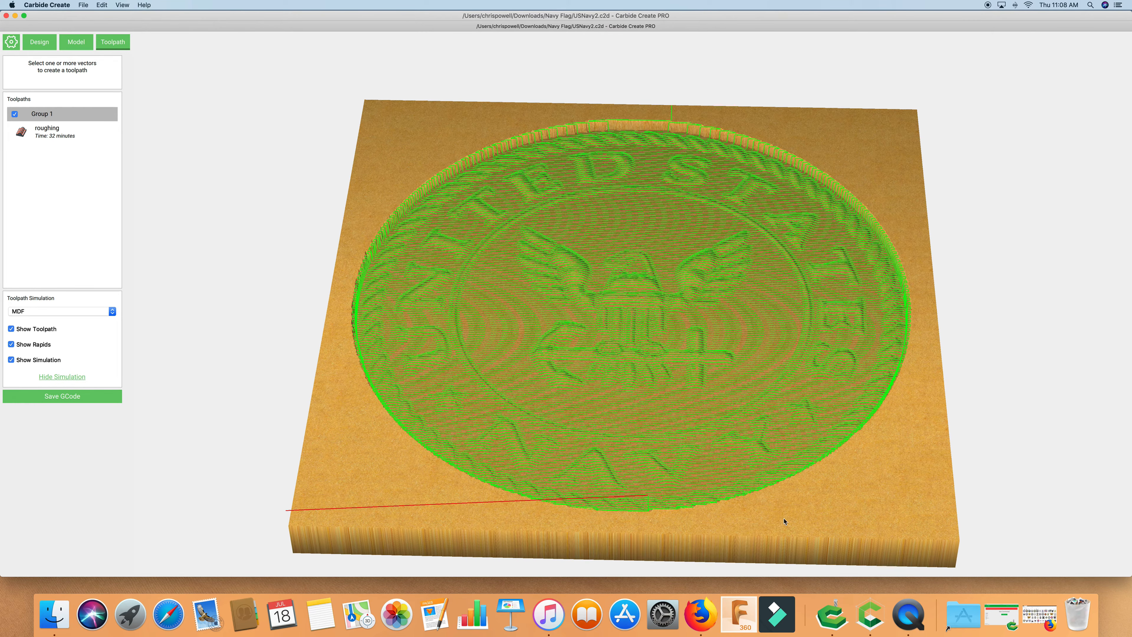
# Hide the toolpath lines and examine the simulated roughing cut of the seal from several angles
pyautogui.moveTo(807, 473); pyautogui.dragTo(725, 353)
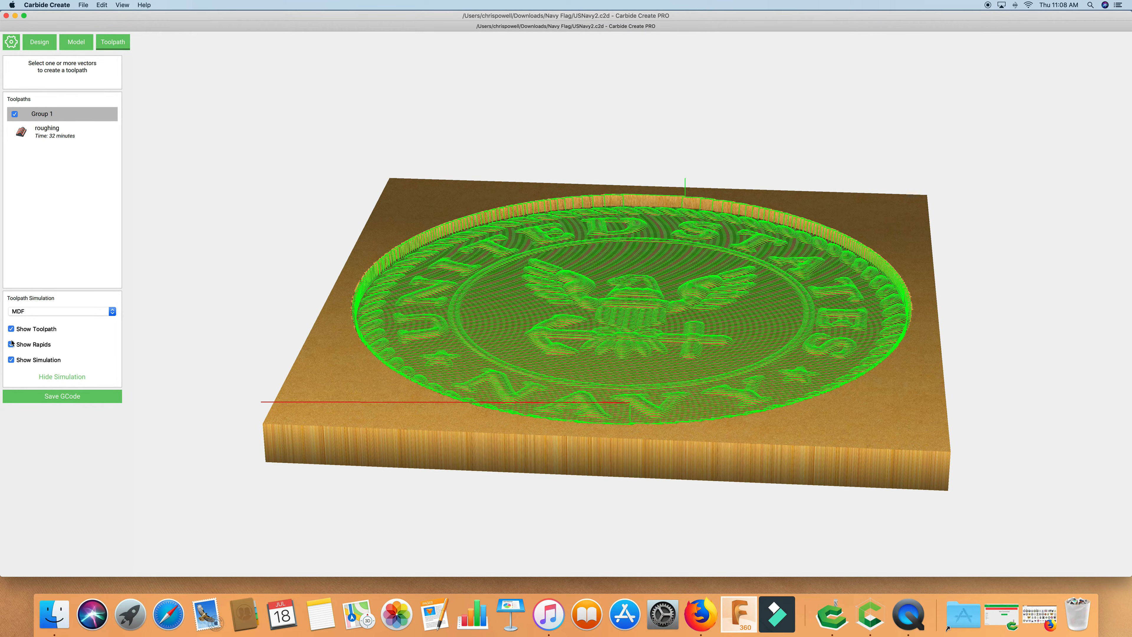
pyautogui.click(11, 329)
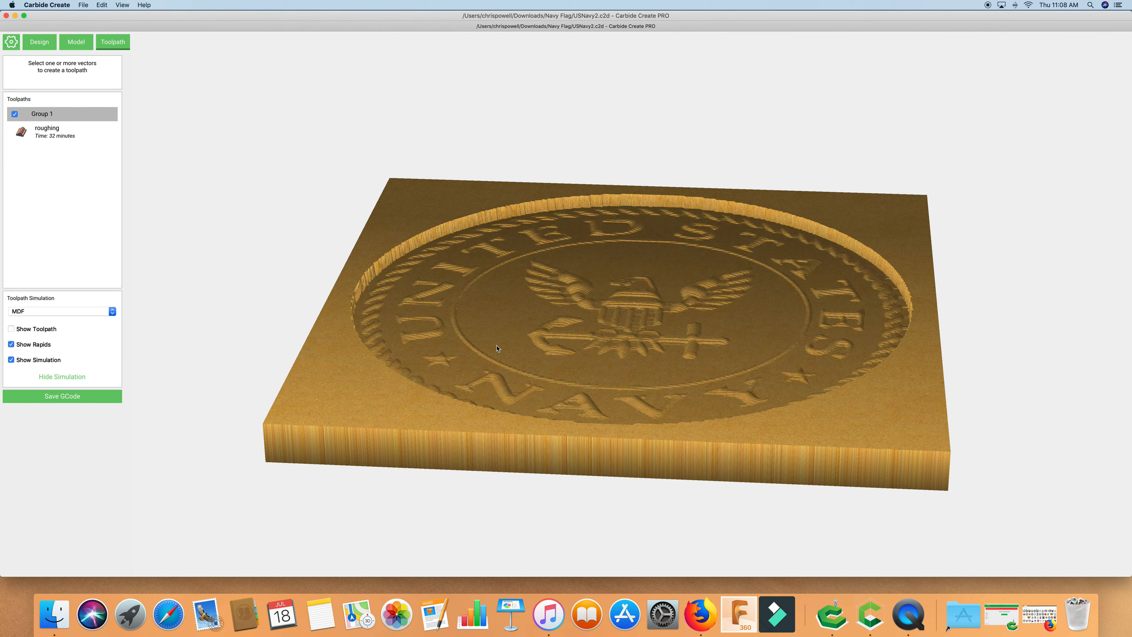
pyautogui.moveTo(611, 379); pyautogui.dragTo(556, 158)
pyautogui.moveTo(617, 232); pyautogui.dragTo(623, 280)
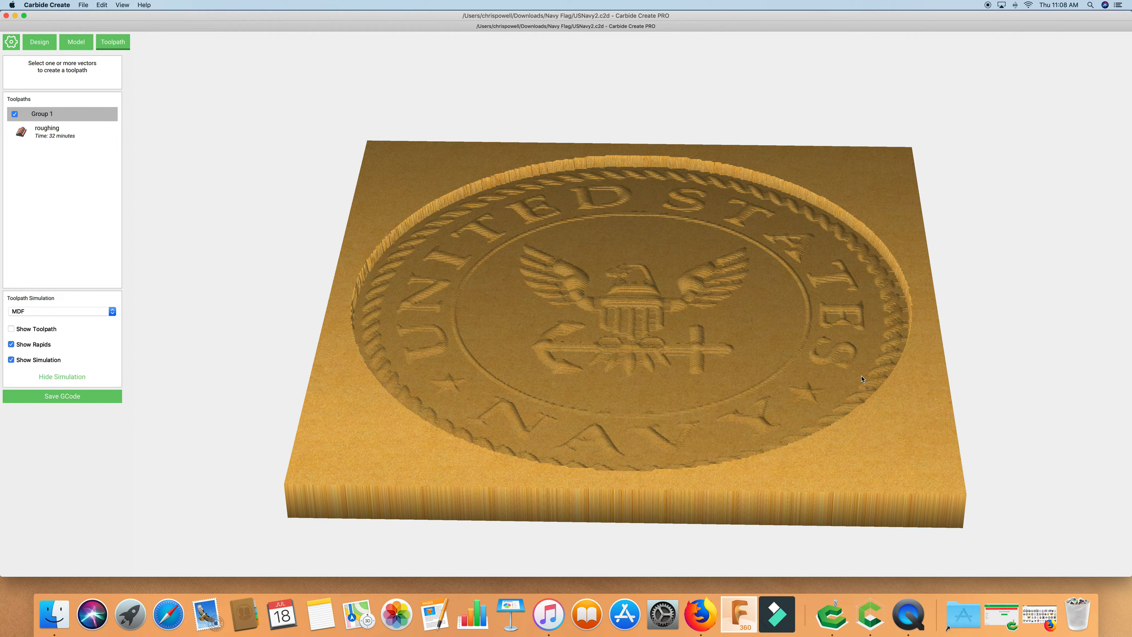
pyautogui.moveTo(603, 279); pyautogui.dragTo(597, 283)
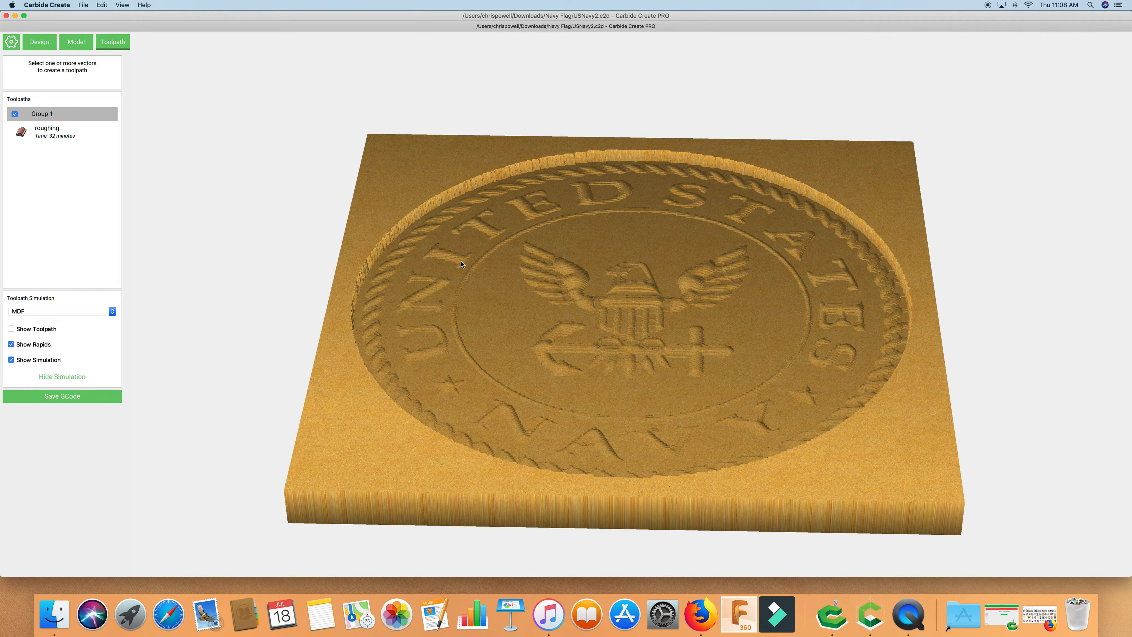
pyautogui.moveTo(462, 265); pyautogui.dragTo(393, 307)
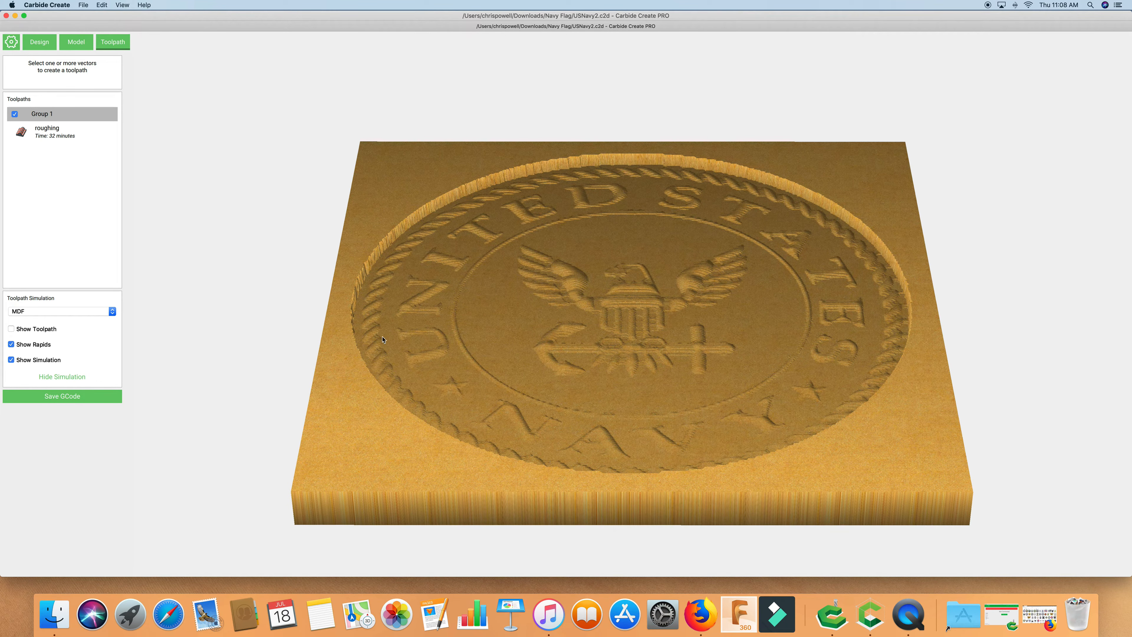
pyautogui.moveTo(458, 375); pyautogui.dragTo(474, 274)
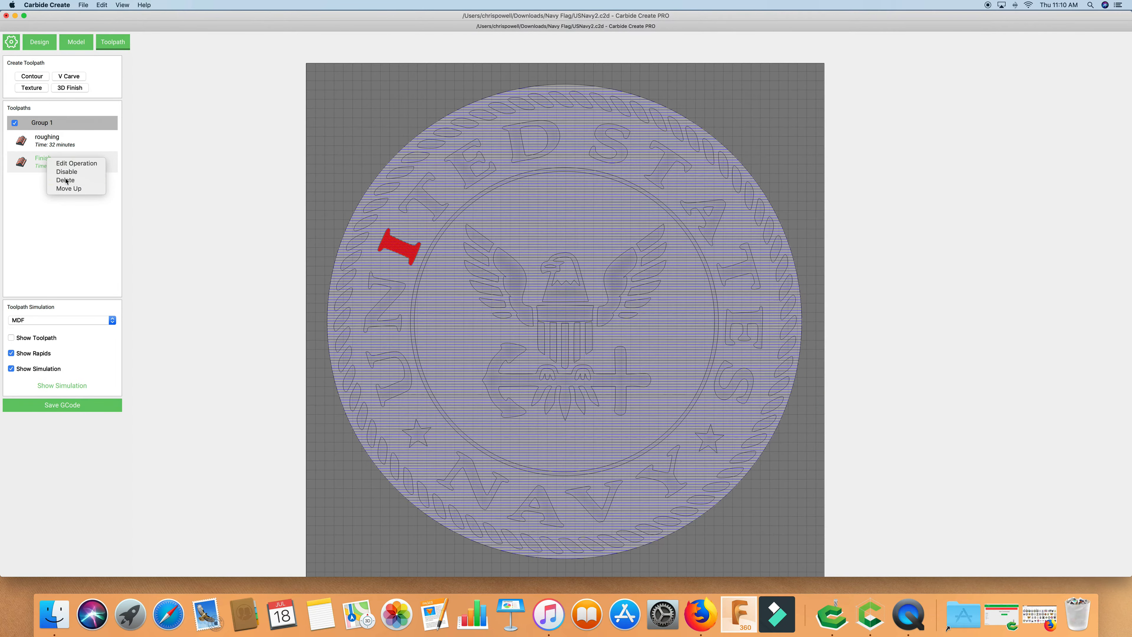
# Delete the Finish toolpath on the letter I and deselect the vectors
pyautogui.press('Escape')
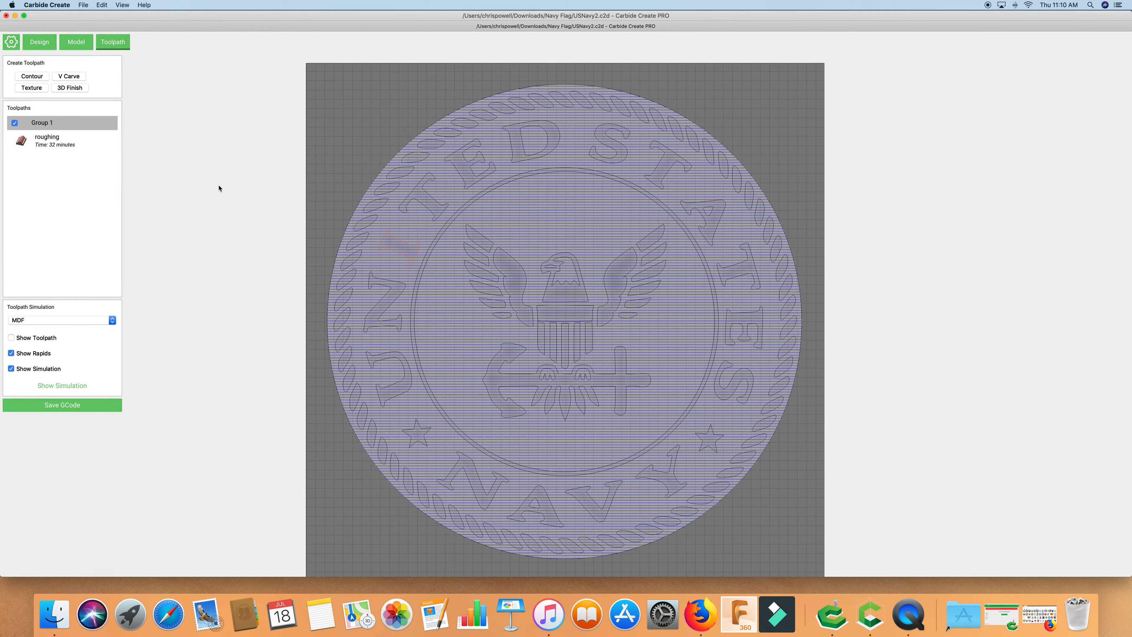
pyautogui.click(200, 158)
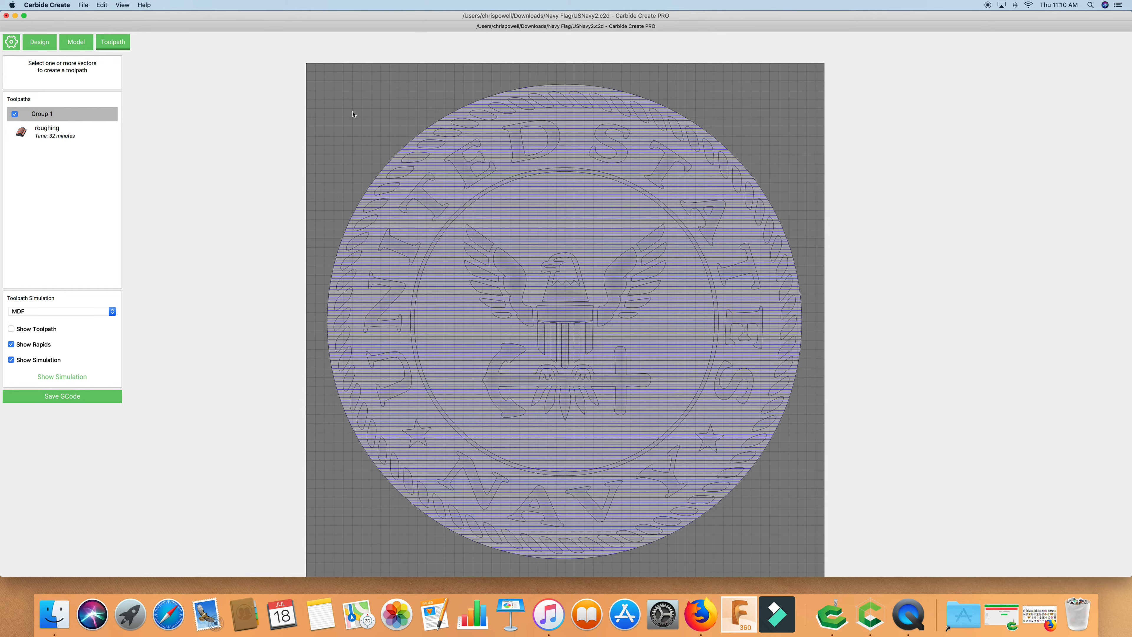
# Set up a 3D Finish toolpath on the outer circle with the #121 0.031 in ball cutter, manual speeds and a 0.015 in stepover
pyautogui.click(429, 131)
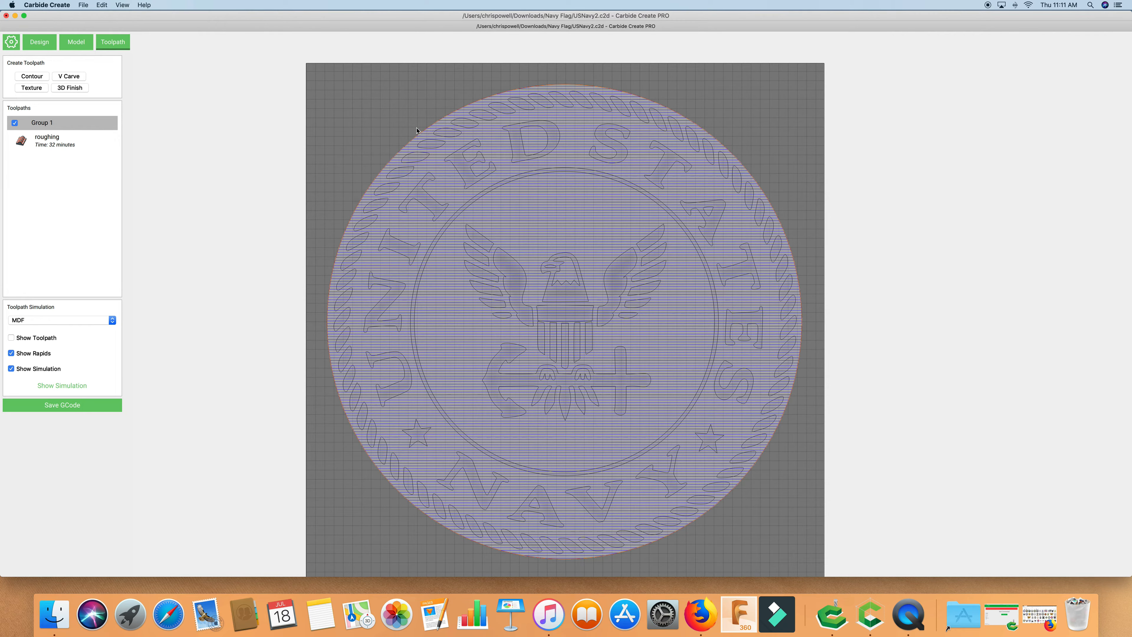
pyautogui.click(73, 88)
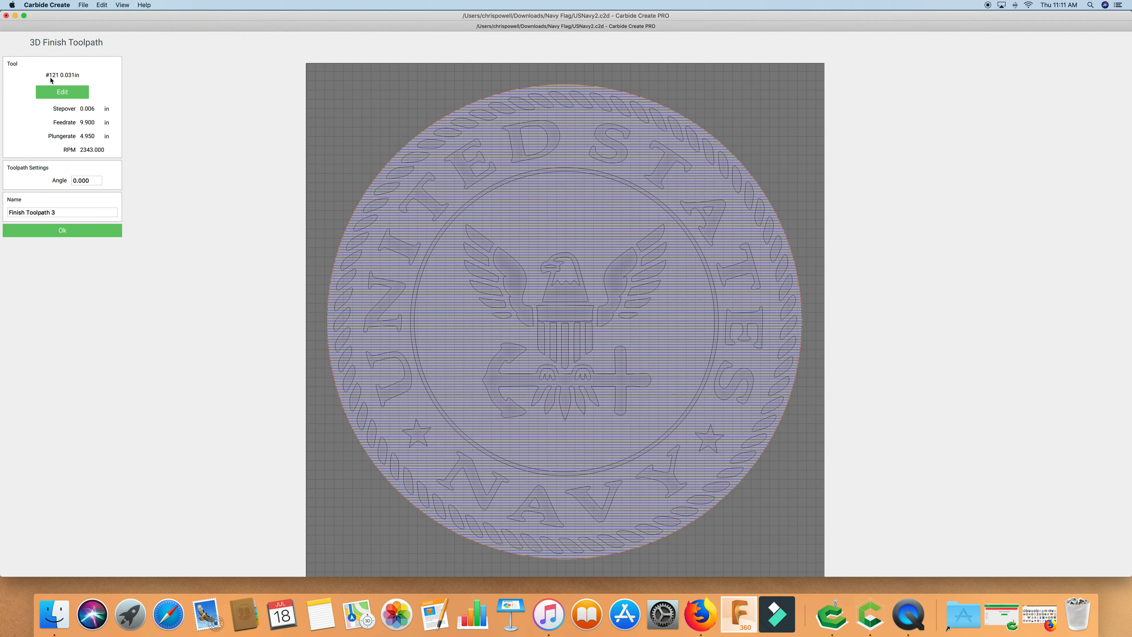
pyautogui.click(65, 93)
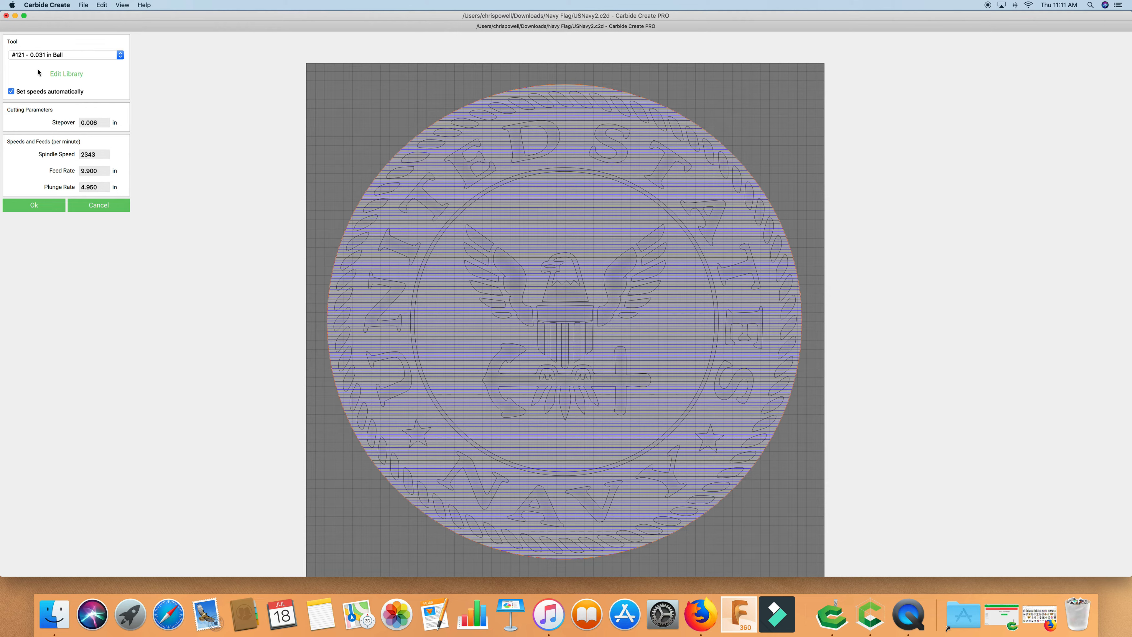
pyautogui.click(11, 92)
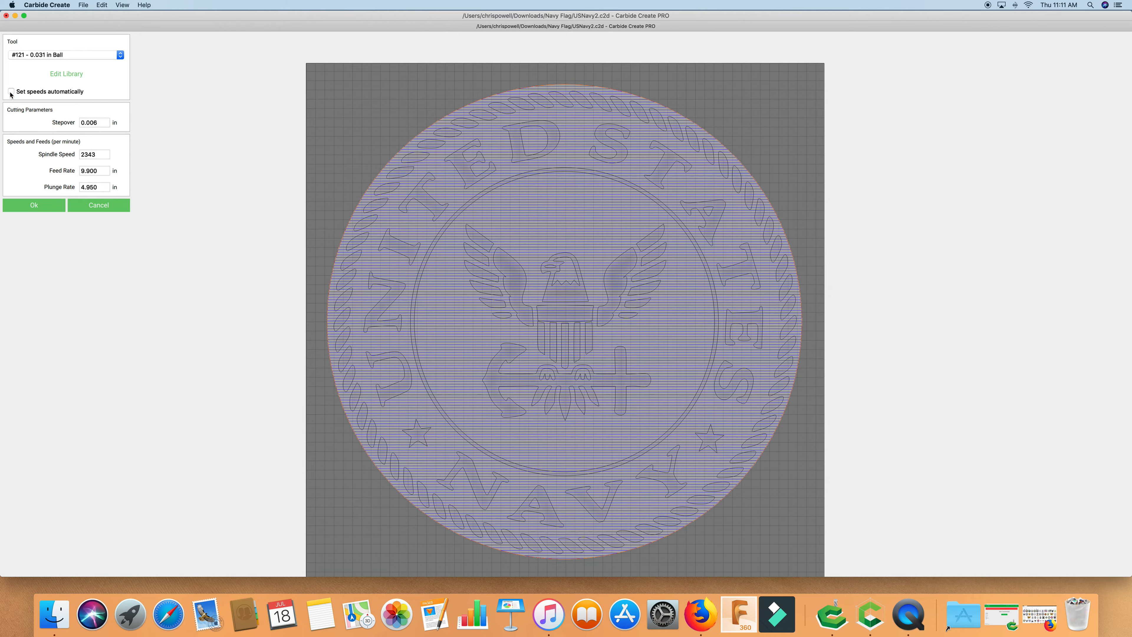
pyautogui.doubleClick(100, 122)
pyautogui.write('0.006')
pyautogui.moveTo(102, 123); pyautogui.dragTo(90, 124)
pyautogui.write('15')
# Set the #121 ball cutter's feed rate to 80 in and plunge rate to 40 in
pyautogui.click(103, 170)
pyautogui.write('80')
pyautogui.doubleClick(100, 187)
pyautogui.write('40')
pyautogui.press('Return')
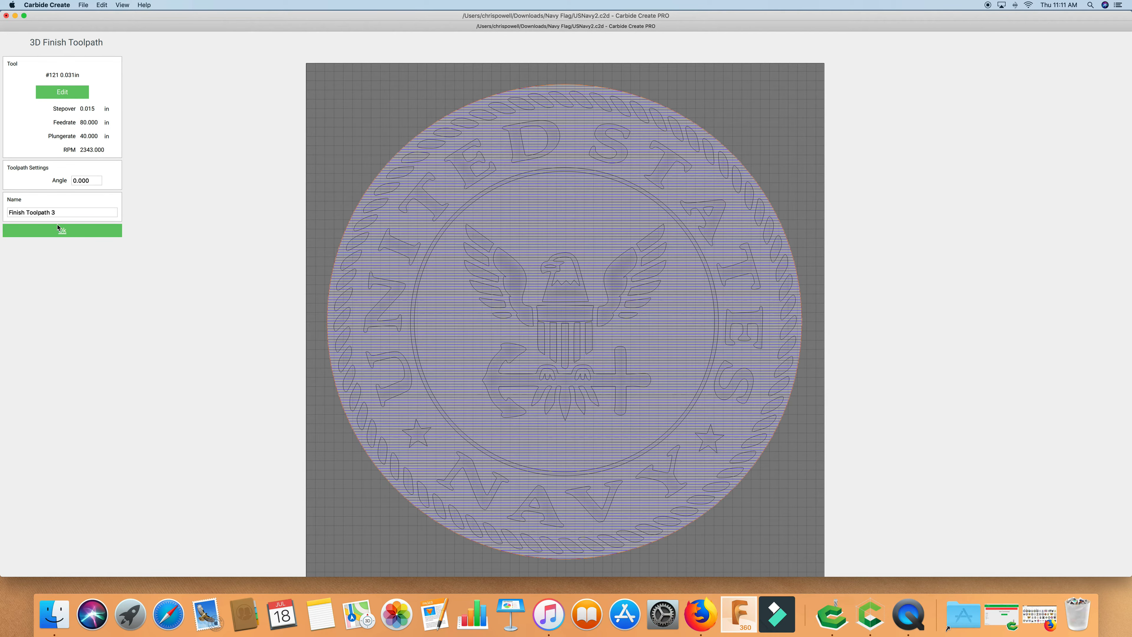
# Name the new 3D finish toolpath "Finish" and create it
pyautogui.moveTo(65, 212); pyautogui.dragTo(26, 213)
pyautogui.press('BackSpace')
pyautogui.click(62, 231)
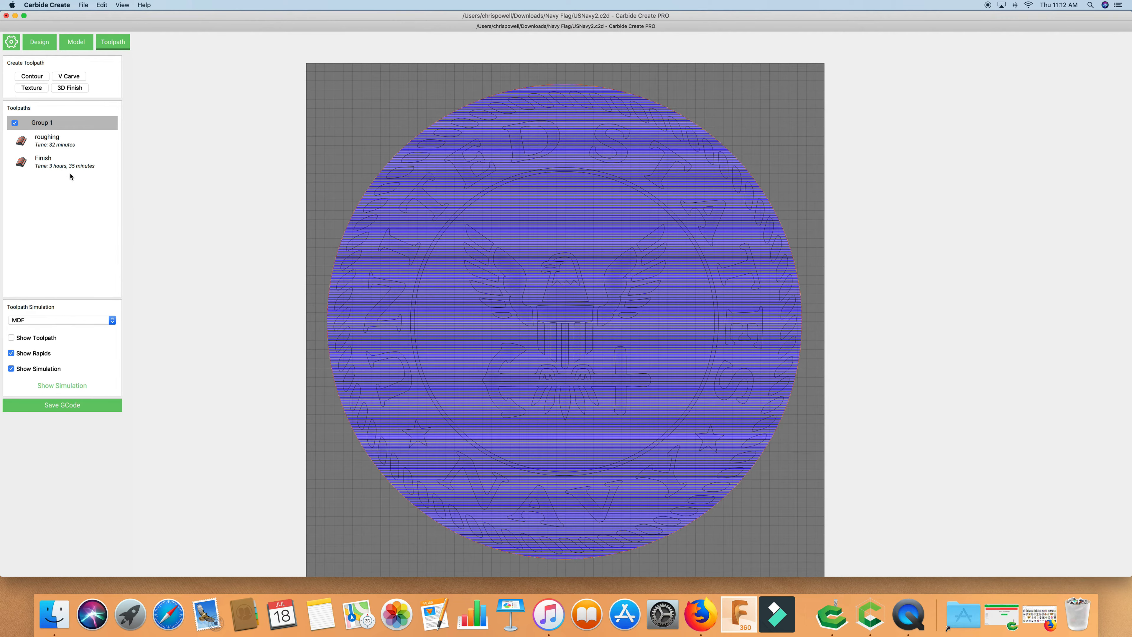
# Highlight the Finish toolpath on the design to examine its passes and estimated machining time
pyautogui.click(60, 166)
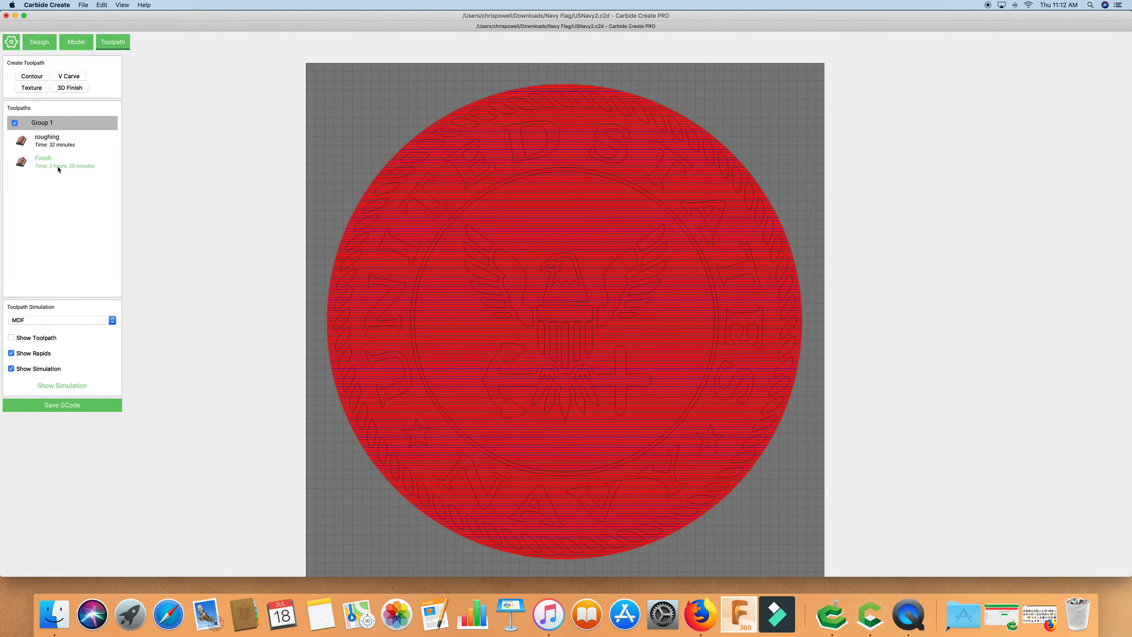
pyautogui.click(111, 210)
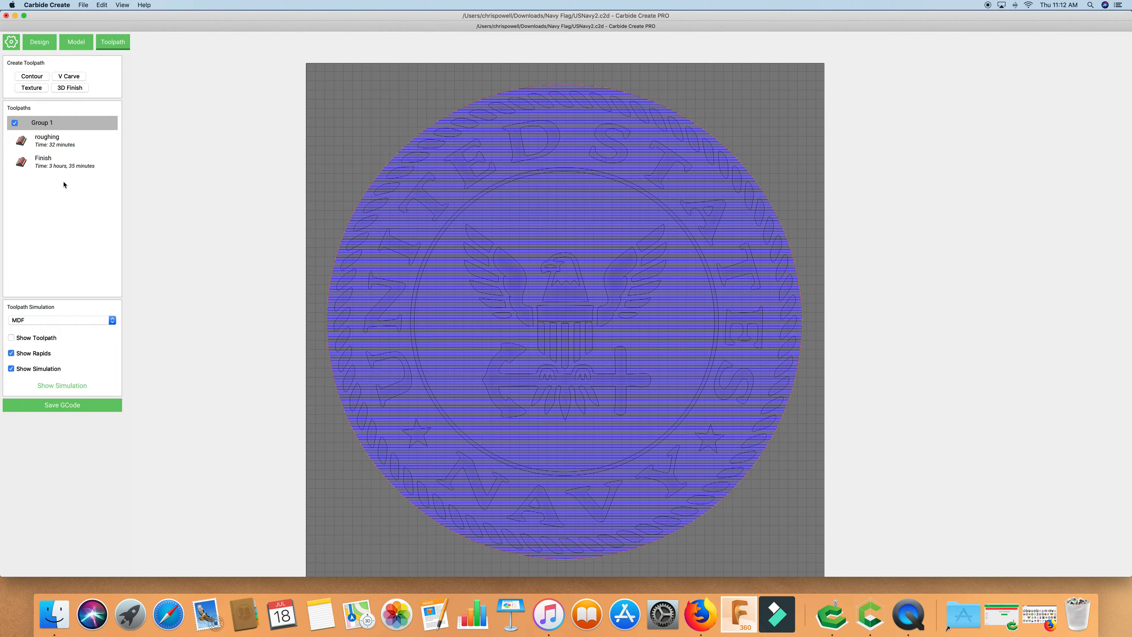
pyautogui.click(55, 166)
pyautogui.click(152, 185)
pyautogui.click(37, 168)
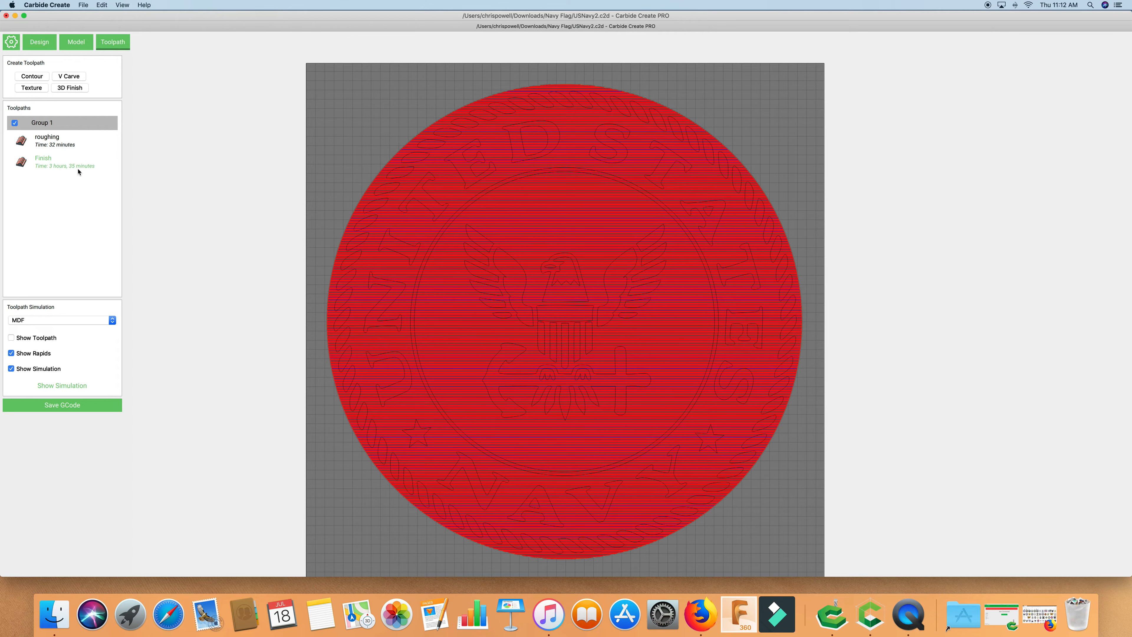
pyautogui.click(142, 195)
pyautogui.click(69, 165)
pyautogui.click(155, 202)
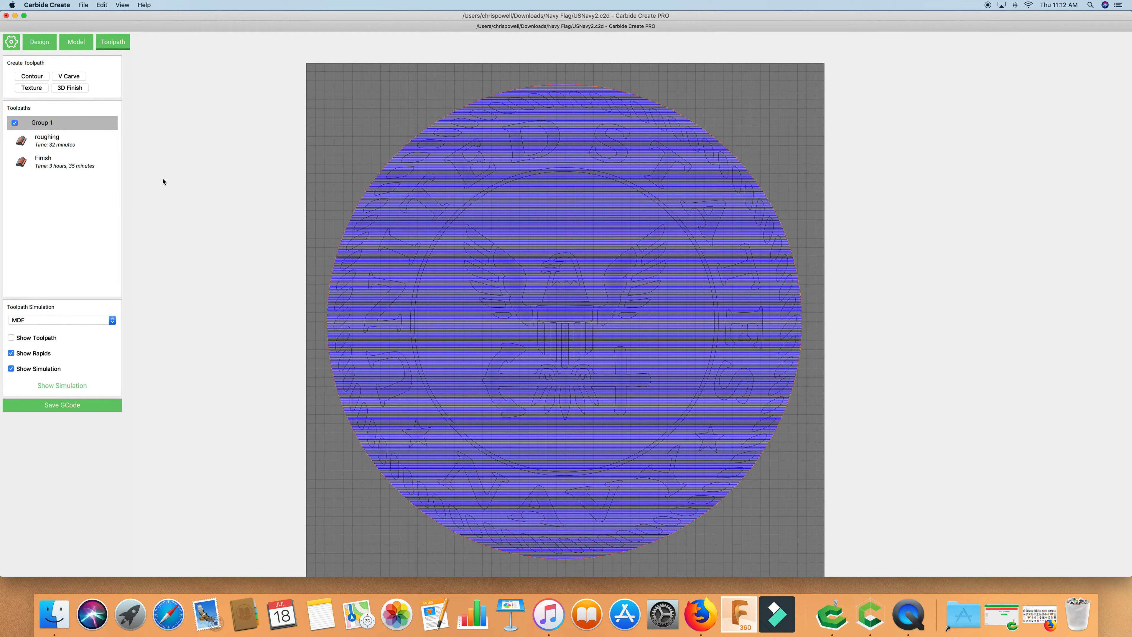
# Save the design and disable the Finish toolpath so only roughing stays active
pyautogui.click(84, 5)
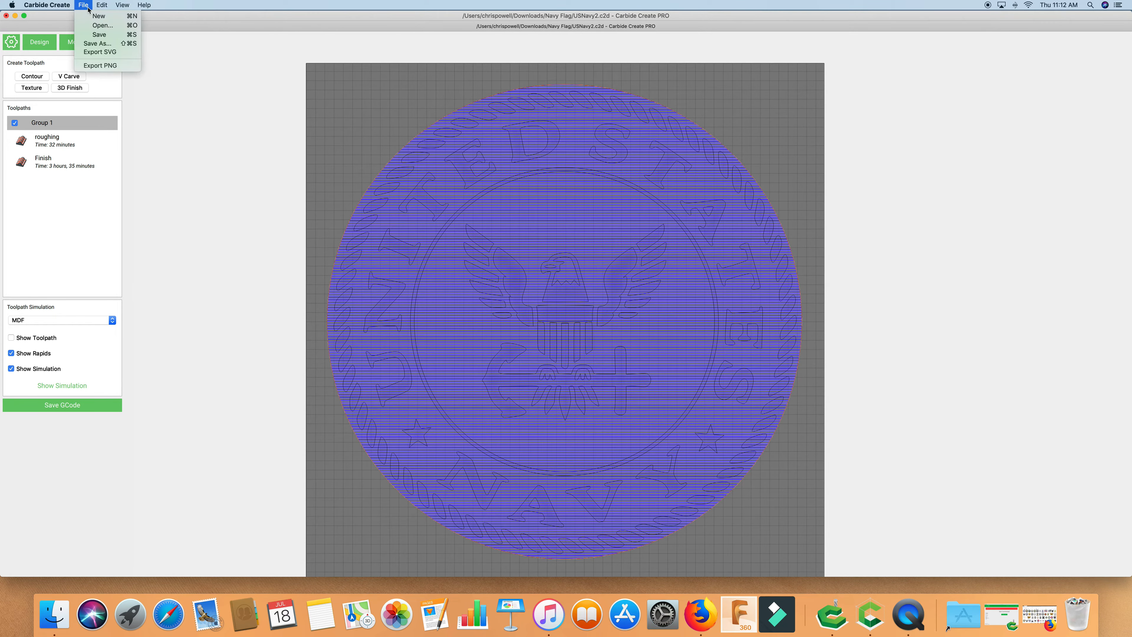
pyautogui.click(100, 34)
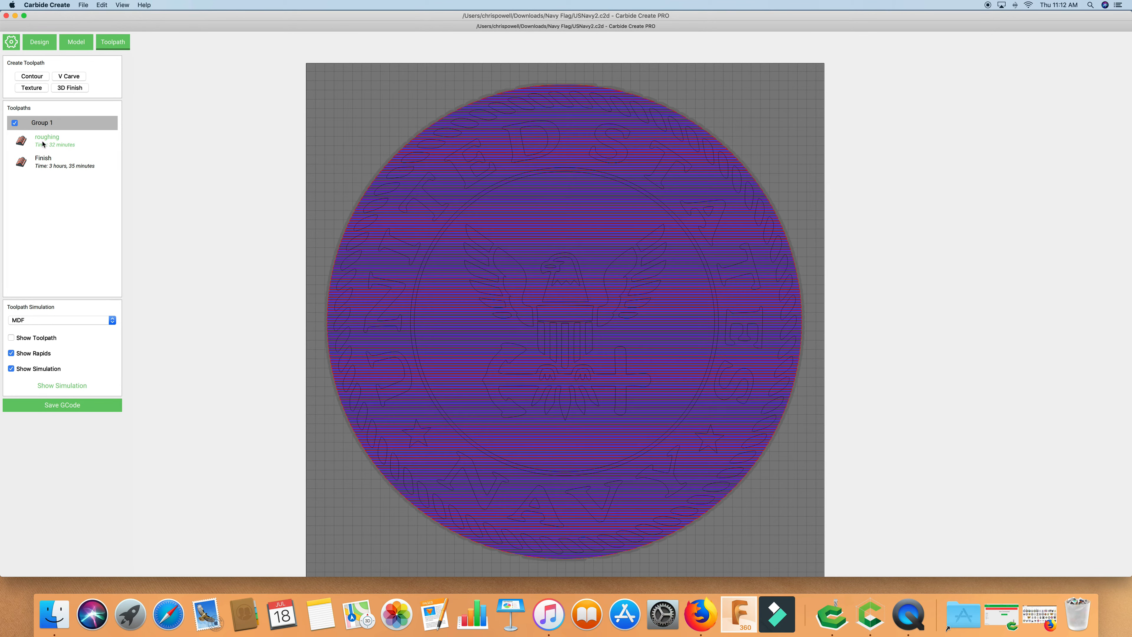
pyautogui.rightClick(45, 164)
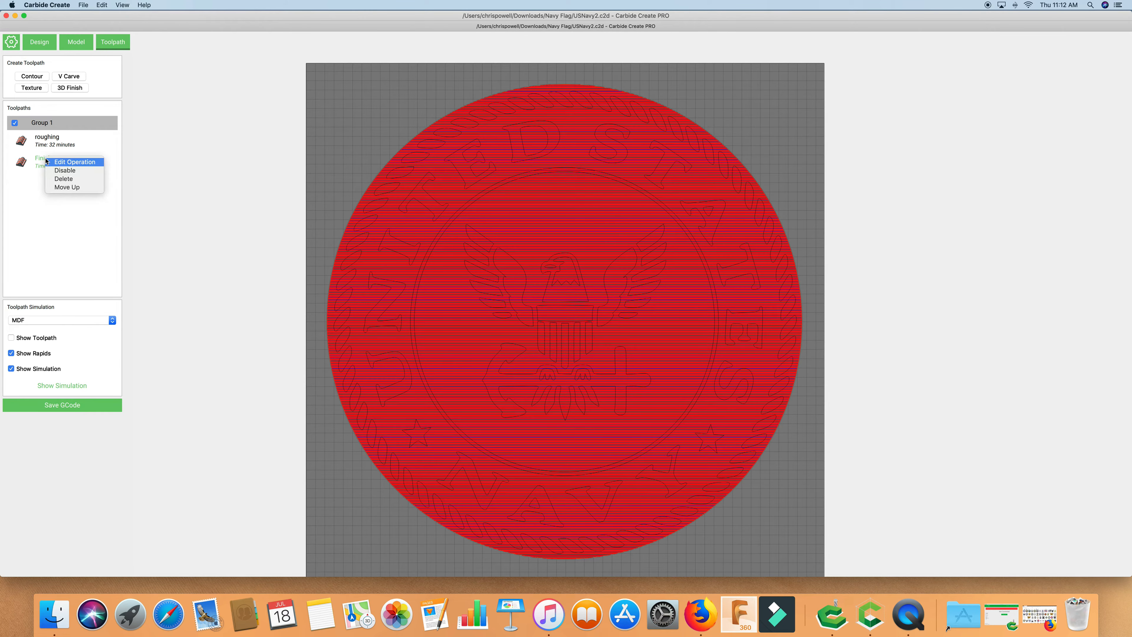
pyautogui.click(148, 192)
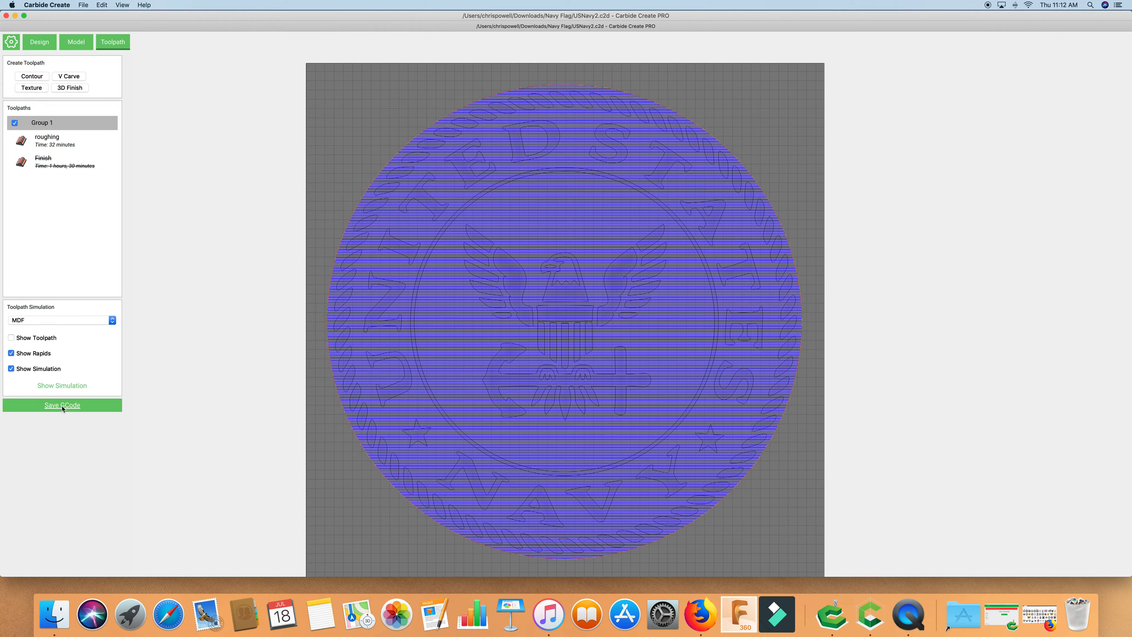
# Save the roughing toolpath's G-code as "roughing2" in the Navy Flag folder
pyautogui.click(63, 406)
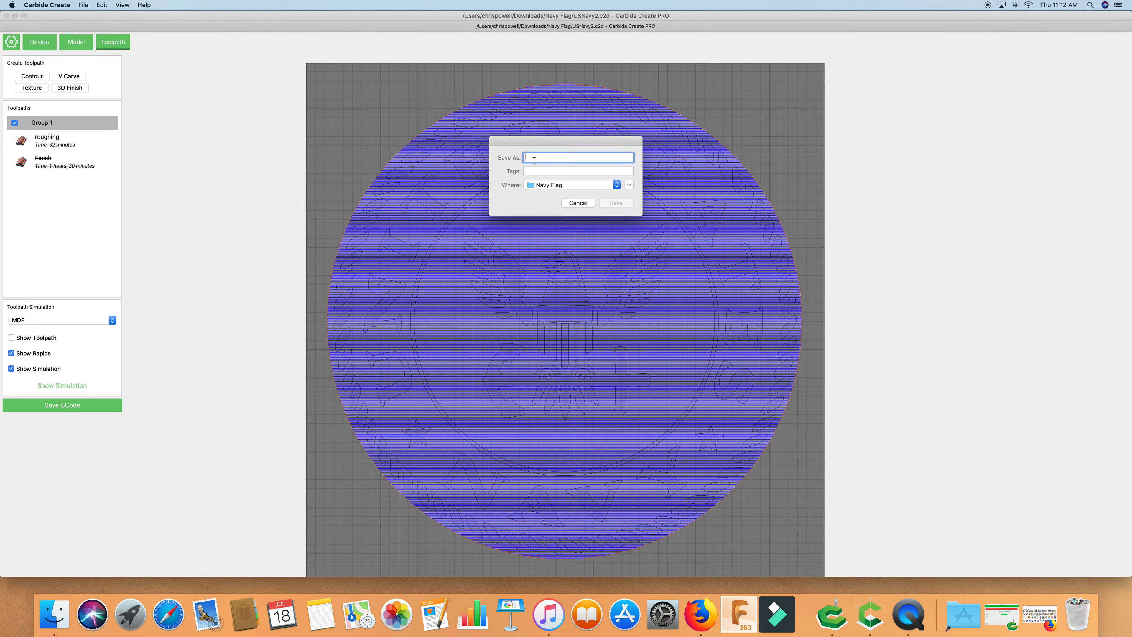
pyautogui.write('roughing2')
pyautogui.click(618, 204)
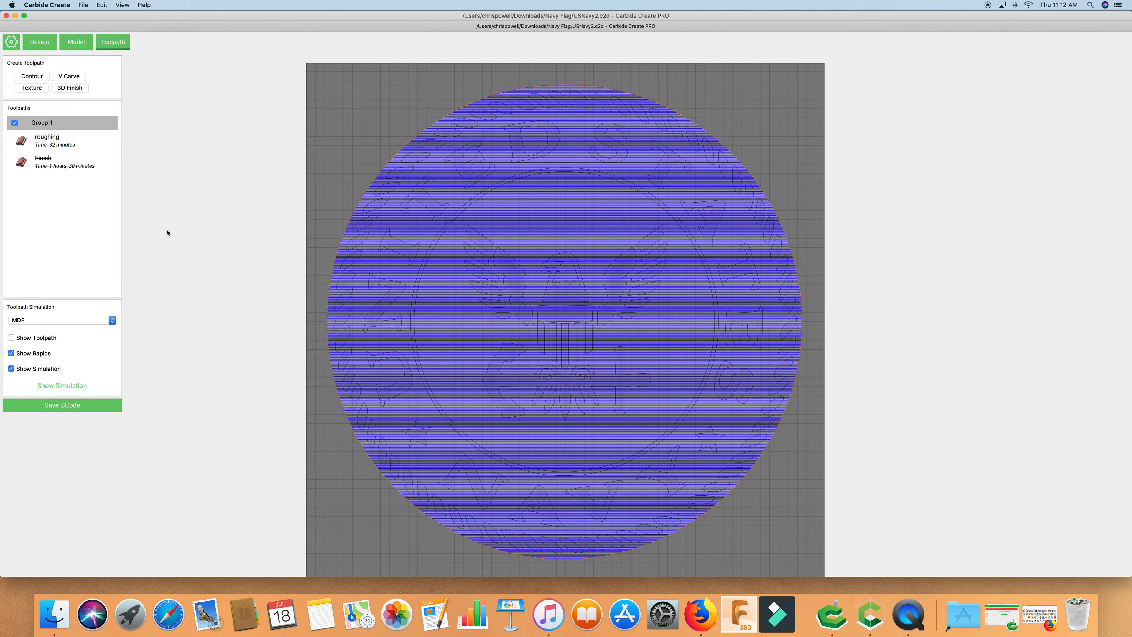
# Disable the roughing toolpath and enable the Finish toolpath
pyautogui.click(48, 140)
pyautogui.rightClick(47, 141)
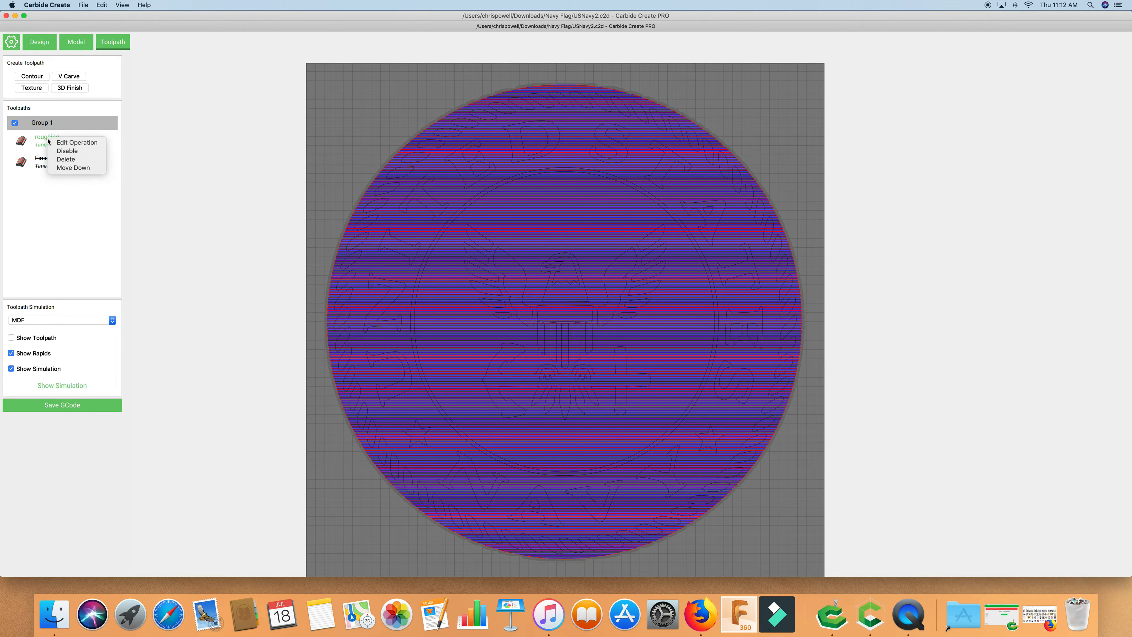
pyautogui.click(58, 157)
pyautogui.click(58, 157)
pyautogui.rightClick(43, 159)
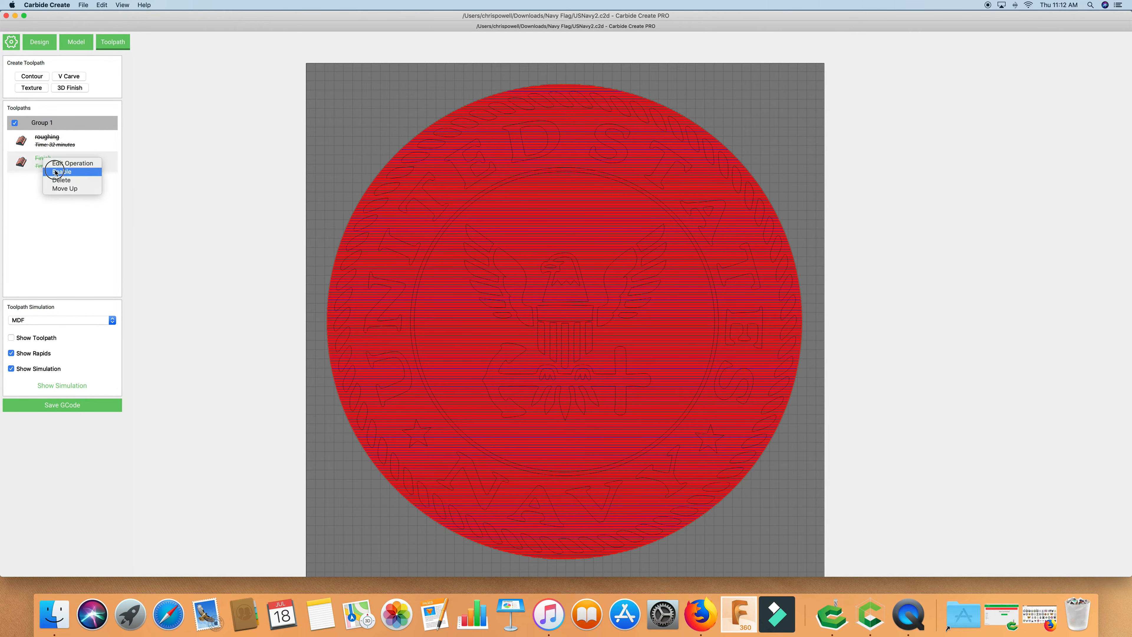
pyautogui.click(41, 164)
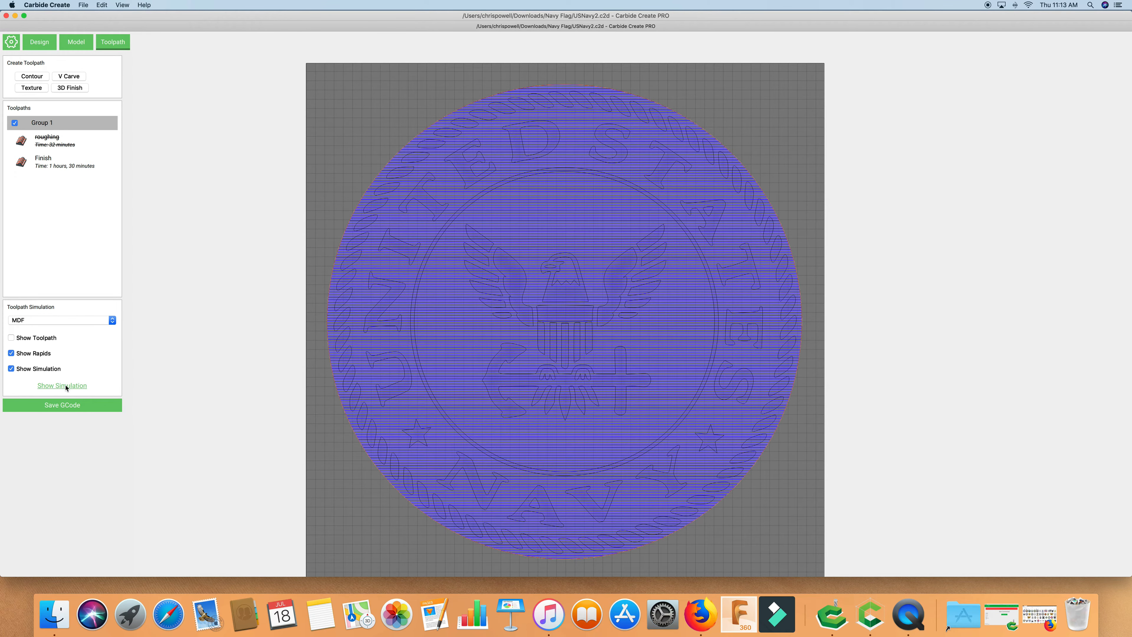
# Start saving the Finish toolpath's G-code
pyautogui.click(67, 407)
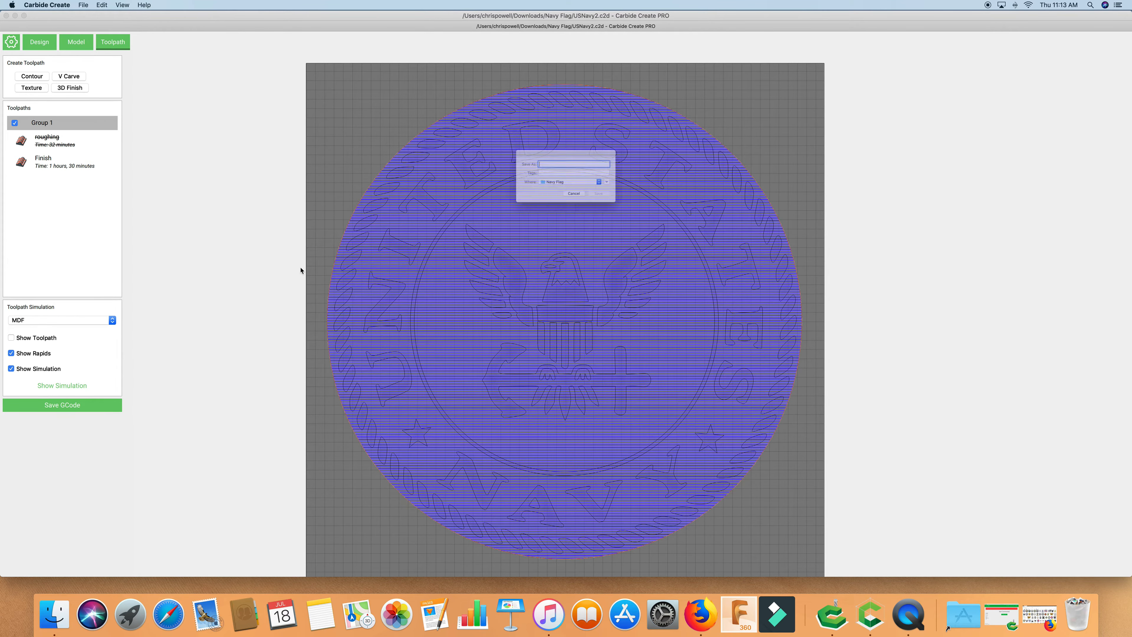